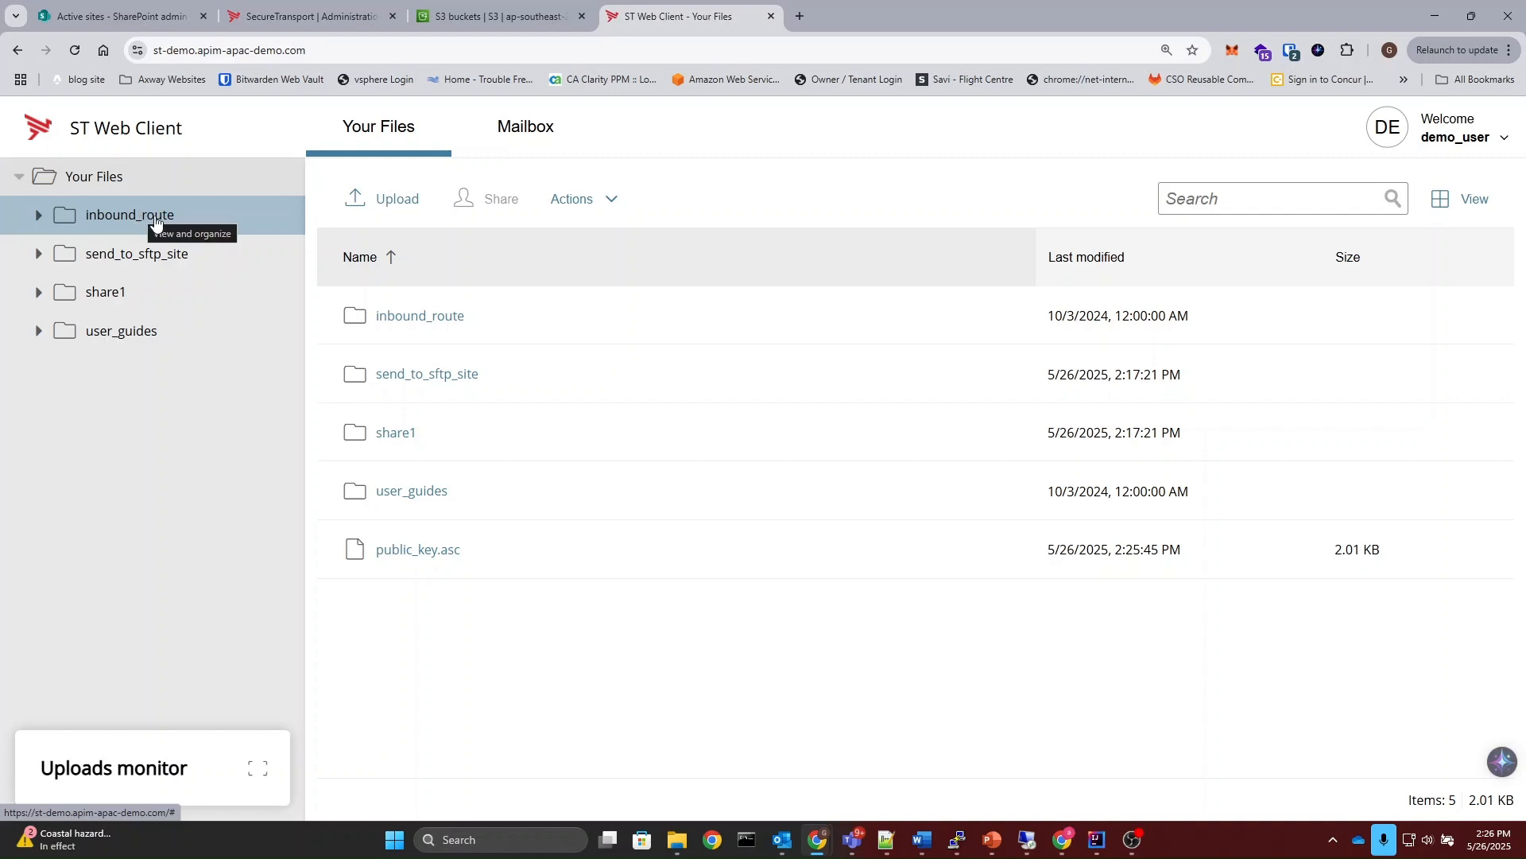
# Step: Upload public_key.asc from the Downloads folder into the send_to_sftp_site folder
pyautogui.click(176, 256)
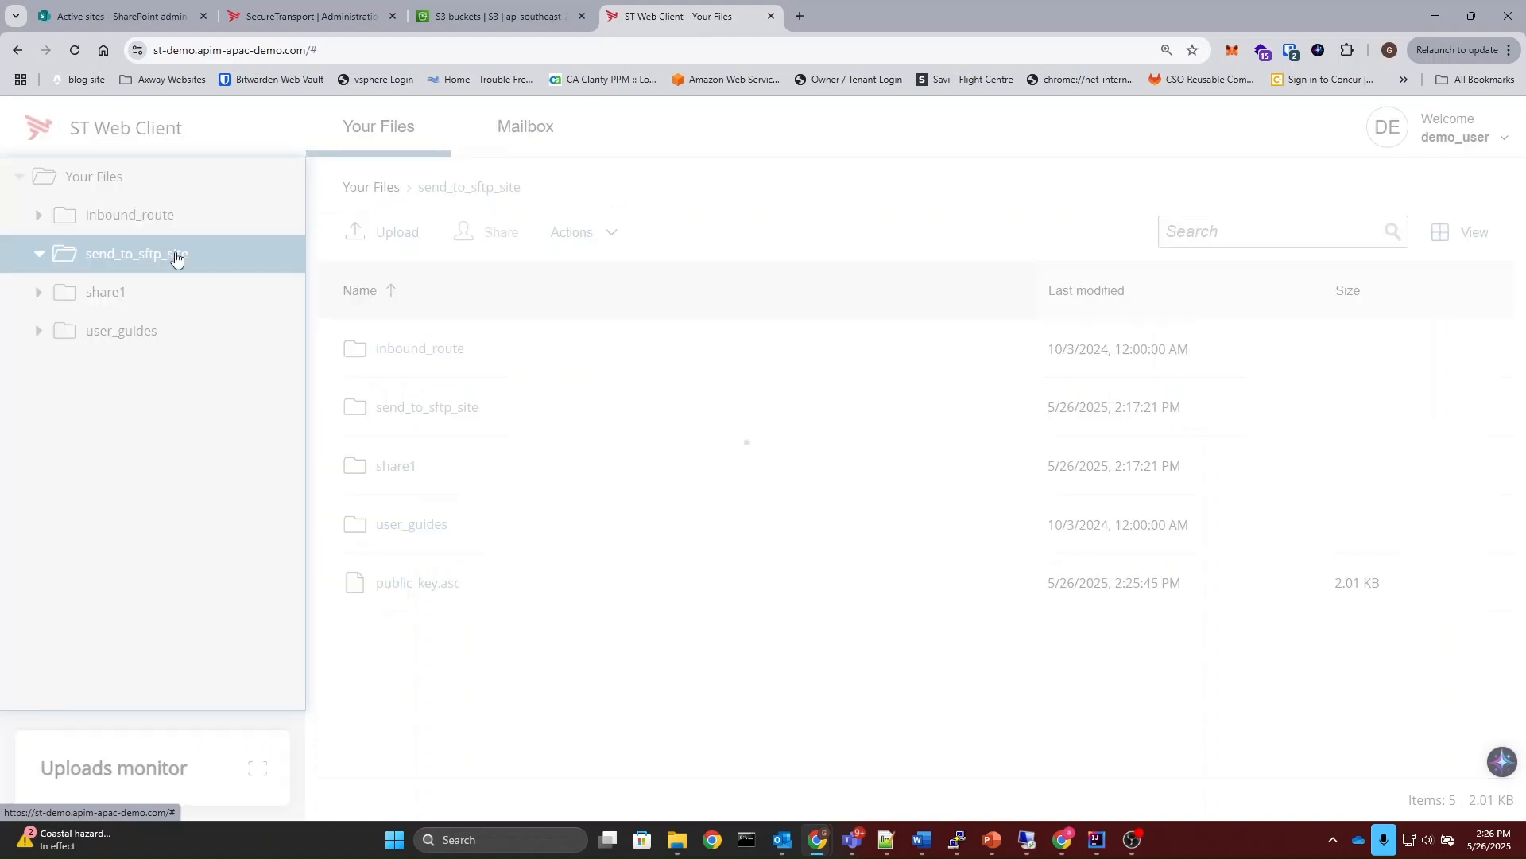
pyautogui.click(380, 231)
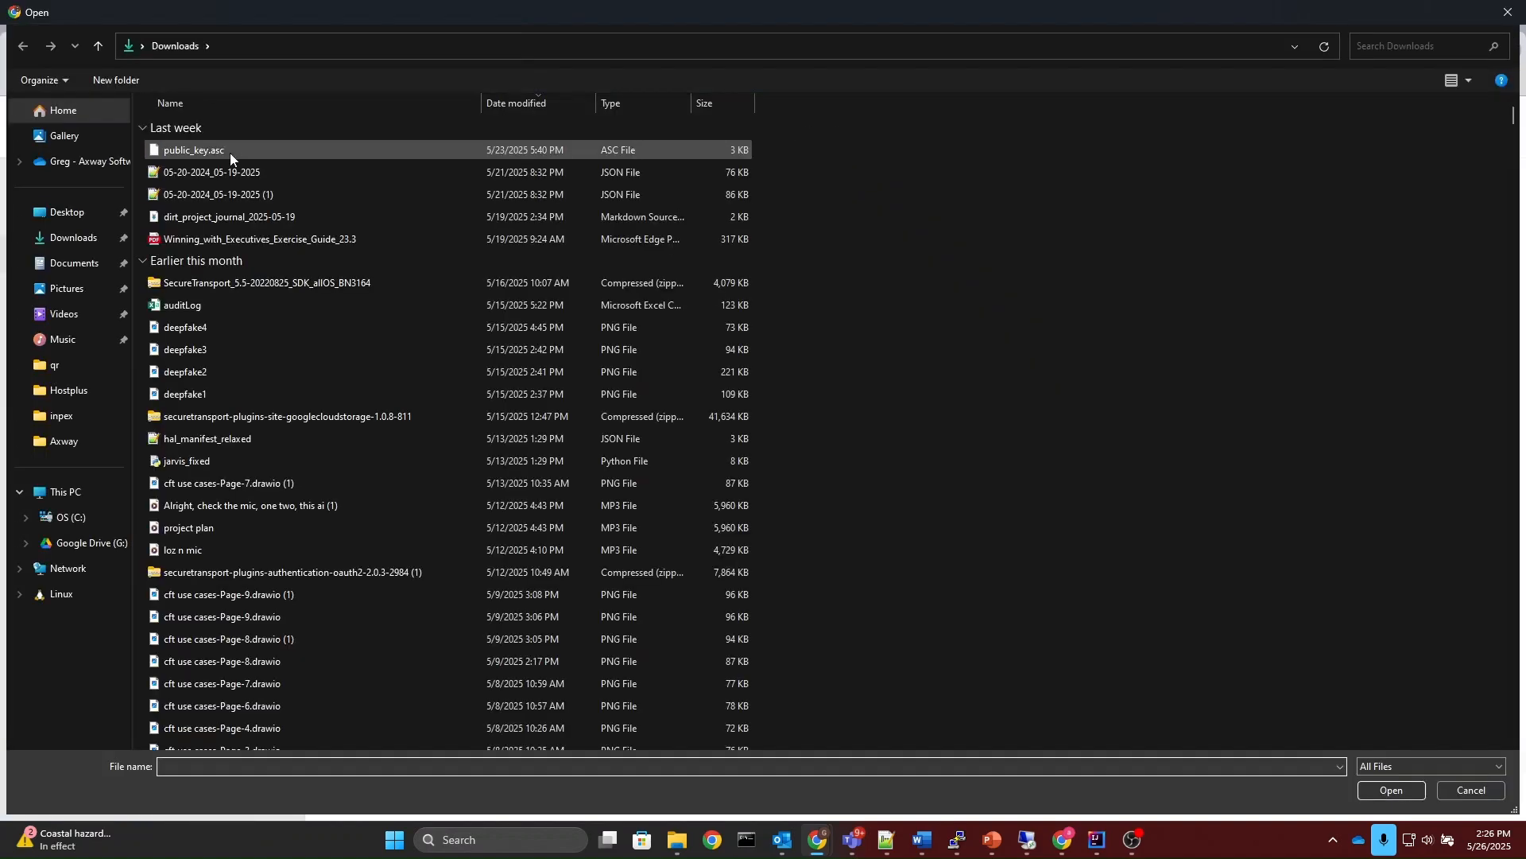
pyautogui.doubleClick(231, 152)
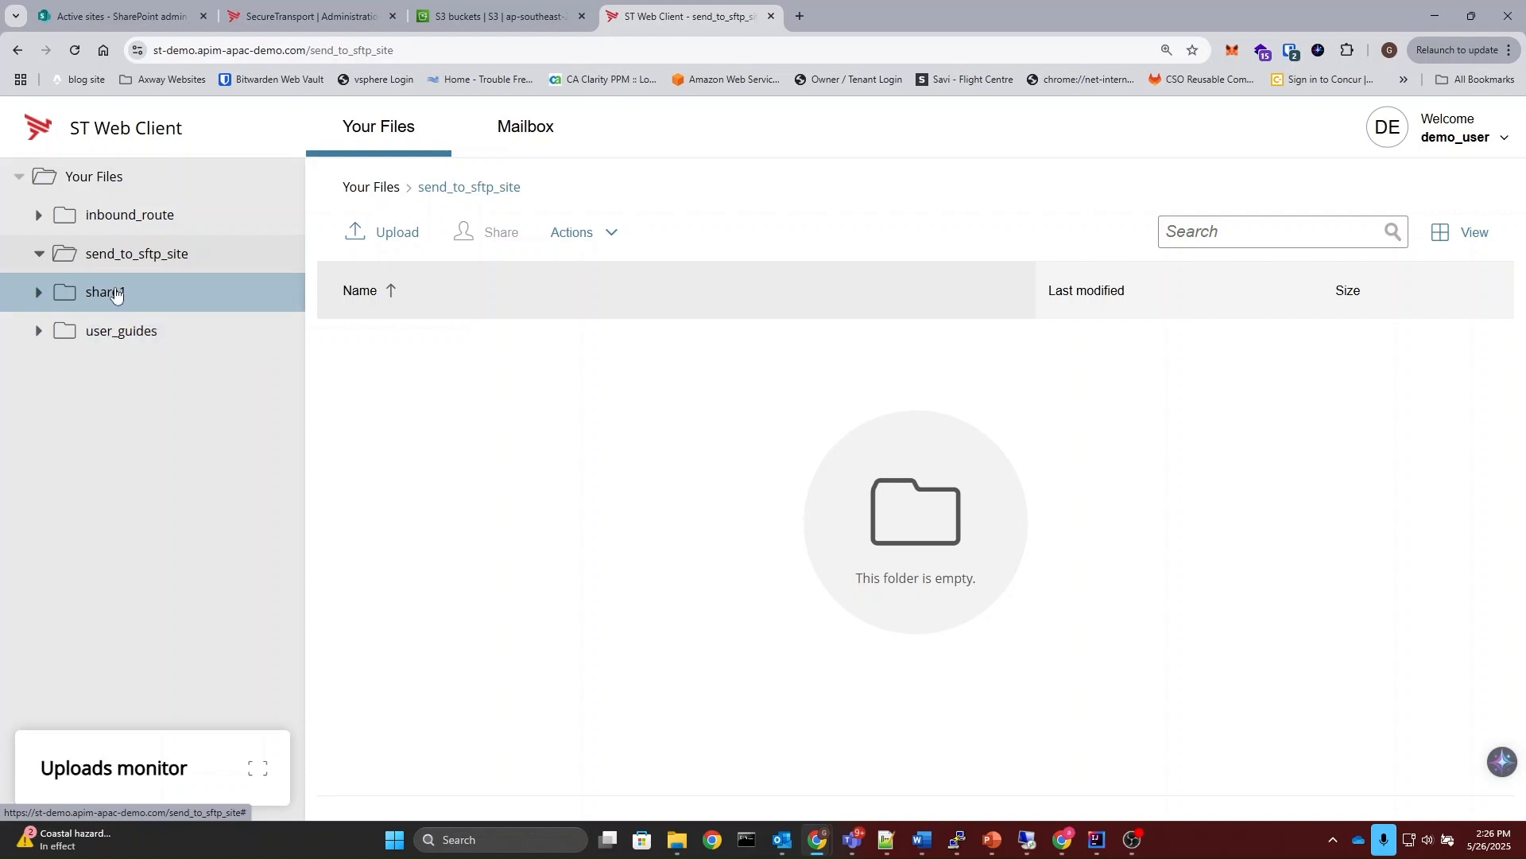
pyautogui.click(110, 294)
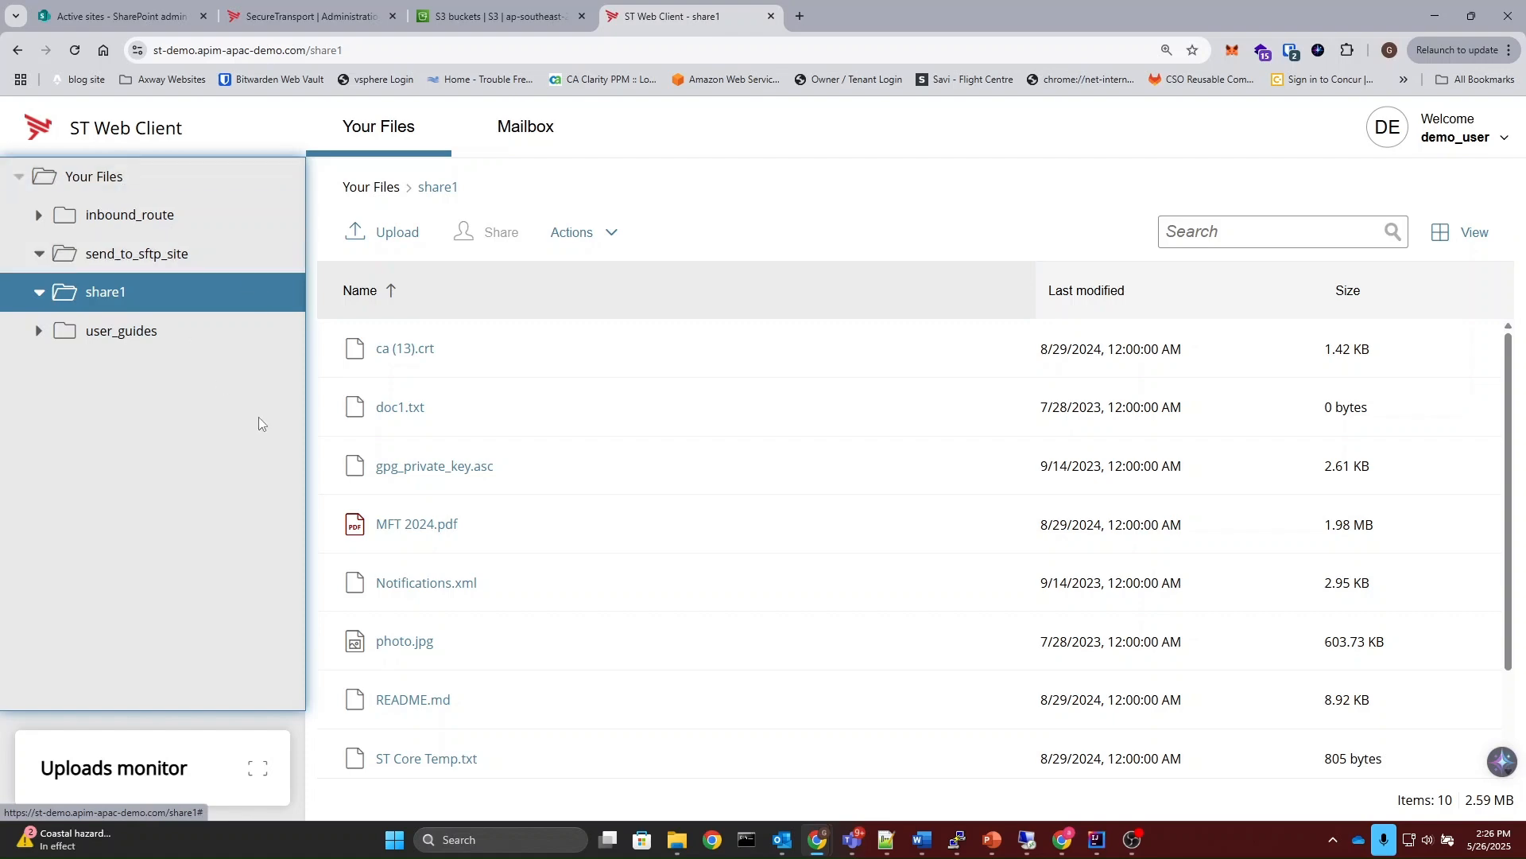
pyautogui.click(398, 236)
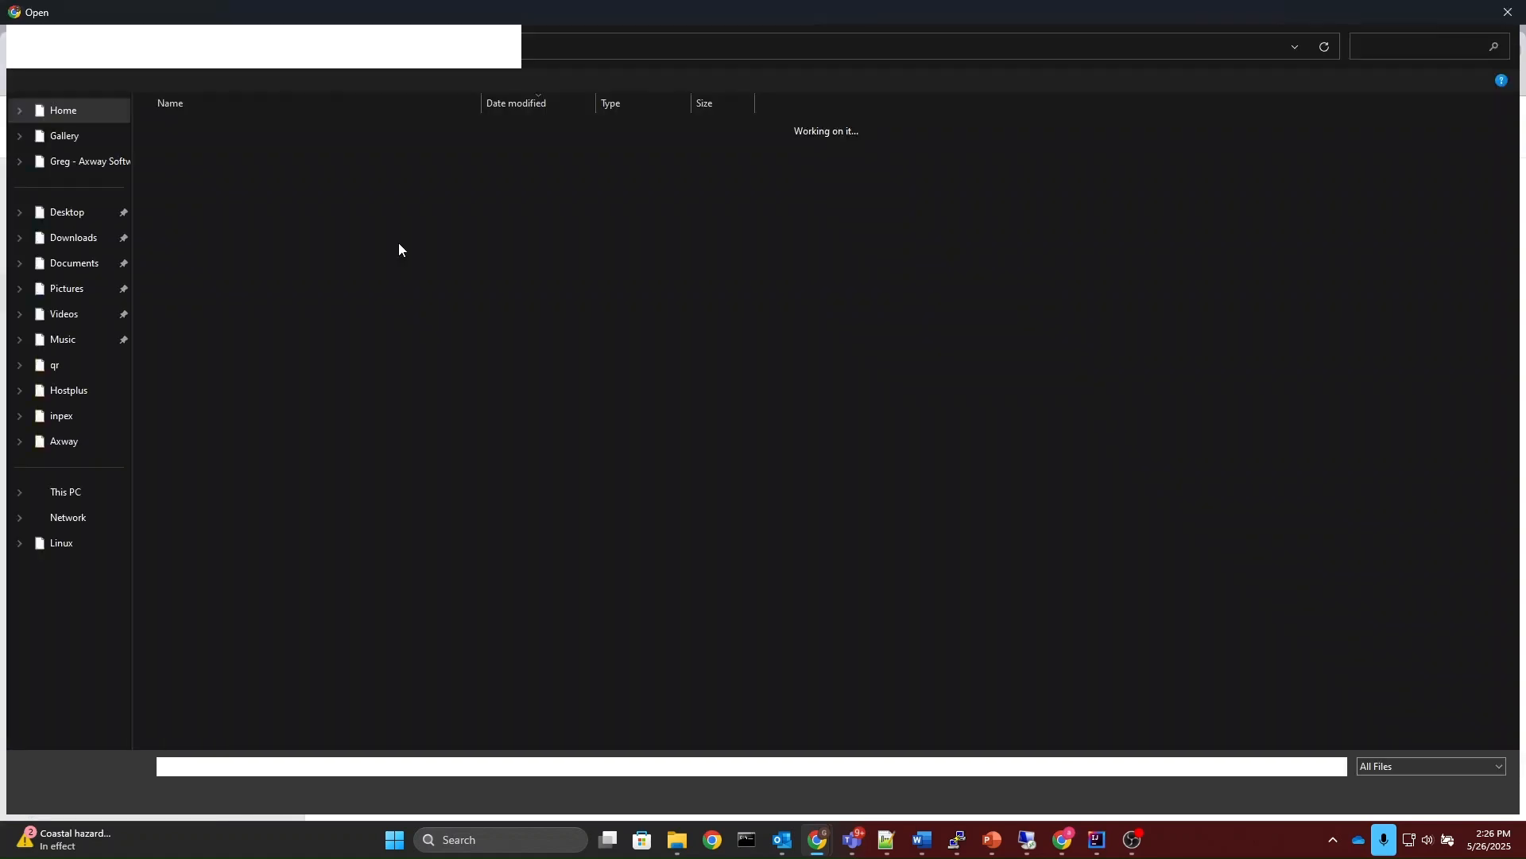
pyautogui.click(1472, 790)
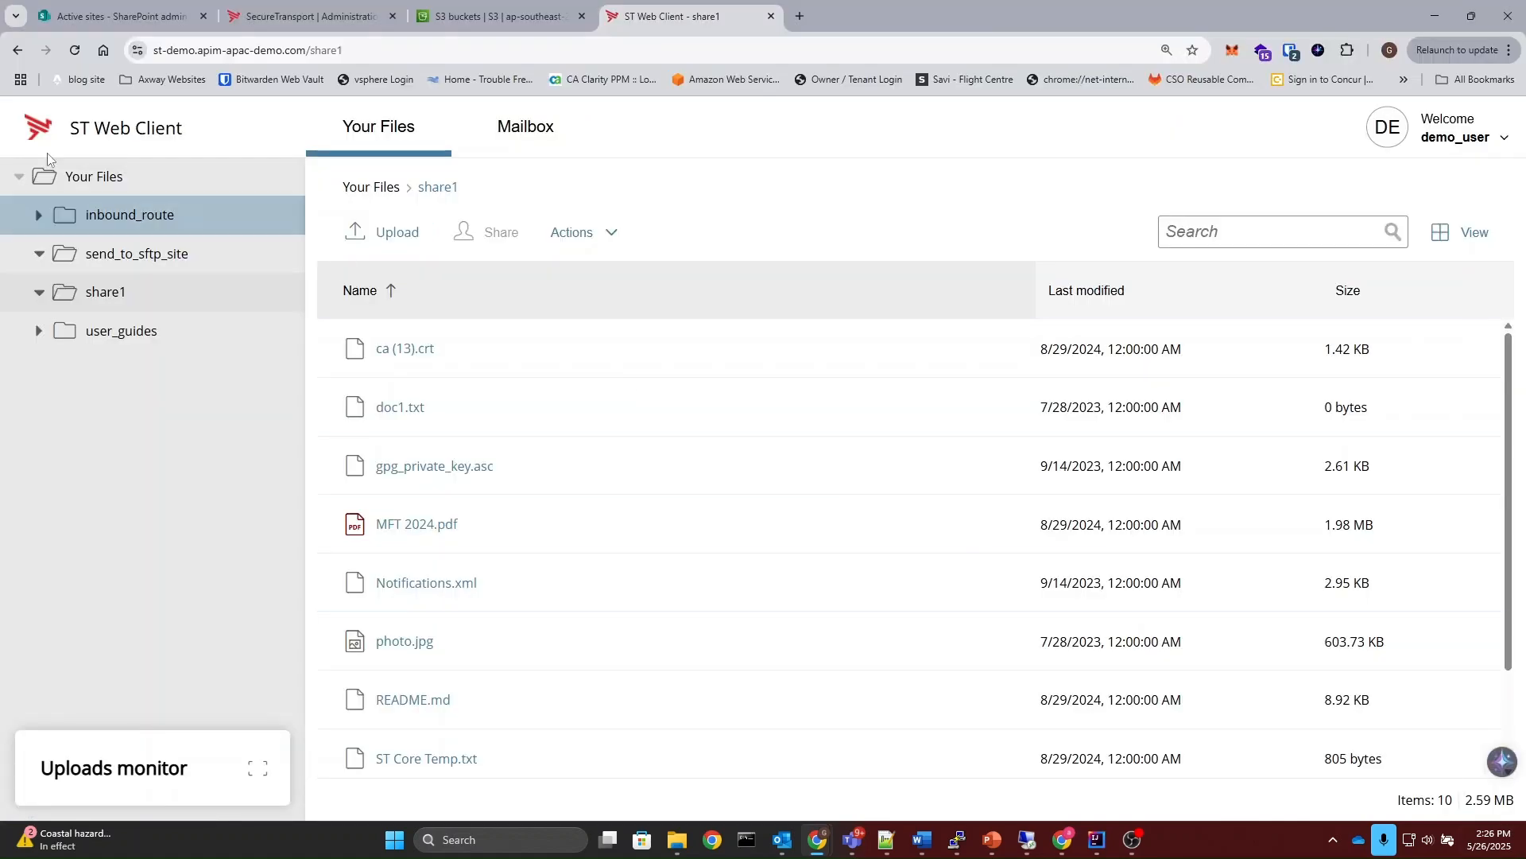
# Step: Create a folder named "new" at the root of Your Files
pyautogui.click(94, 208)
pyautogui.click(94, 178)
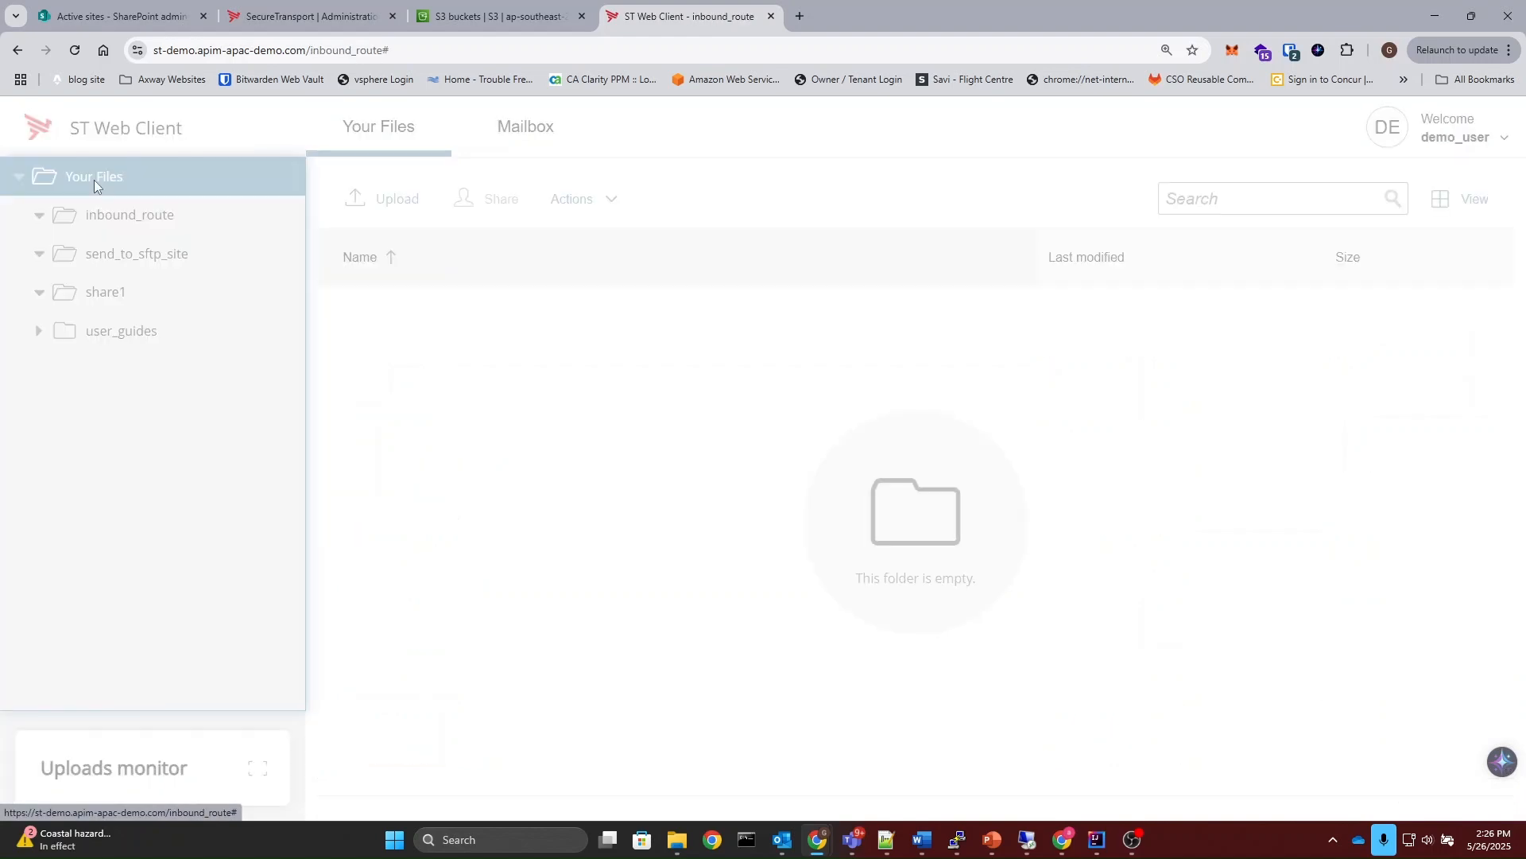
pyautogui.click(576, 205)
pyautogui.click(589, 242)
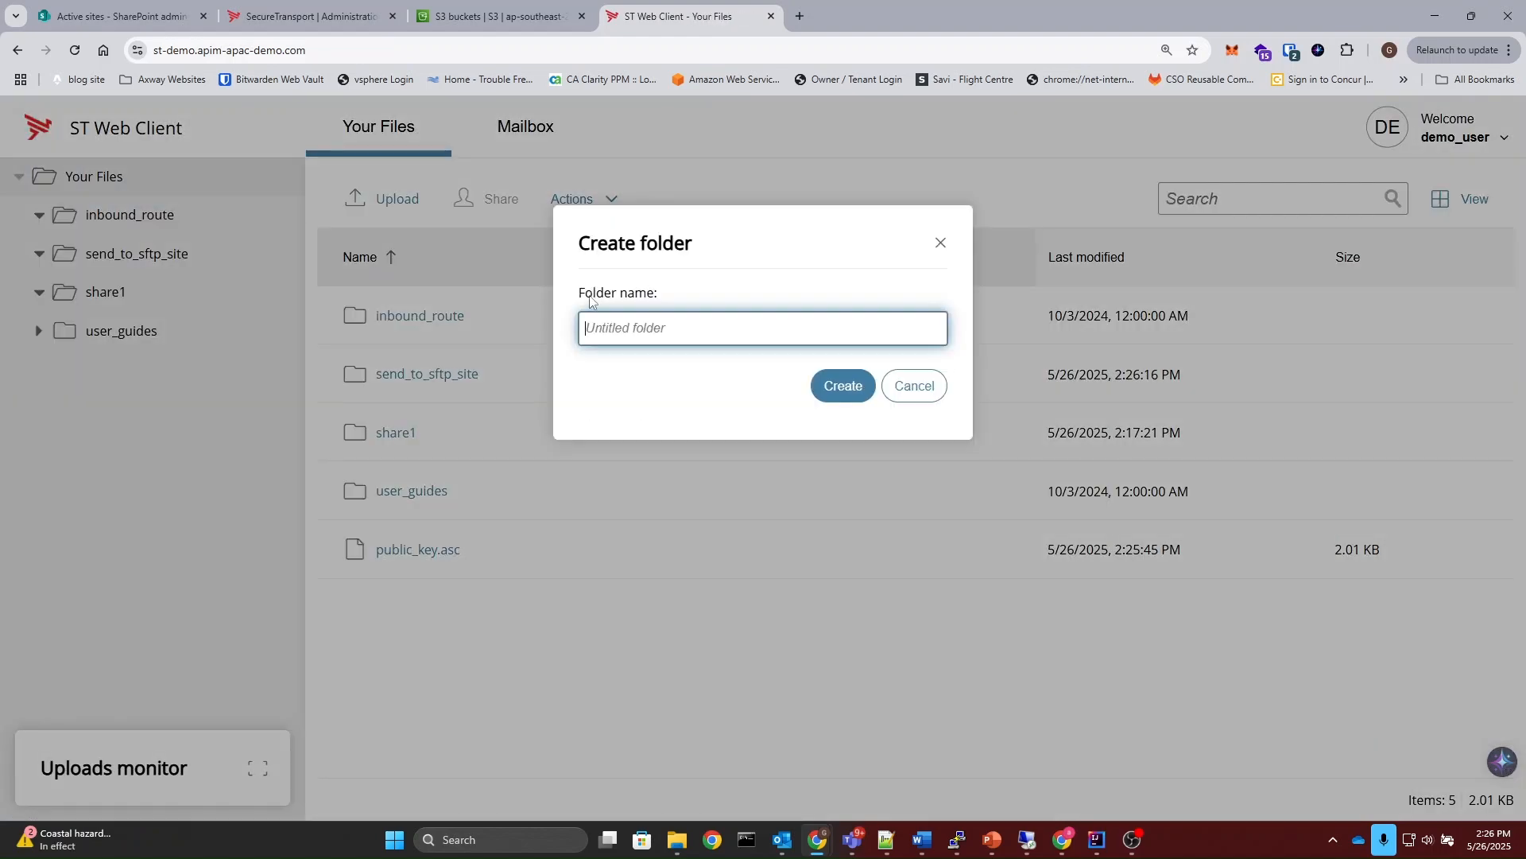
pyautogui.write('new')
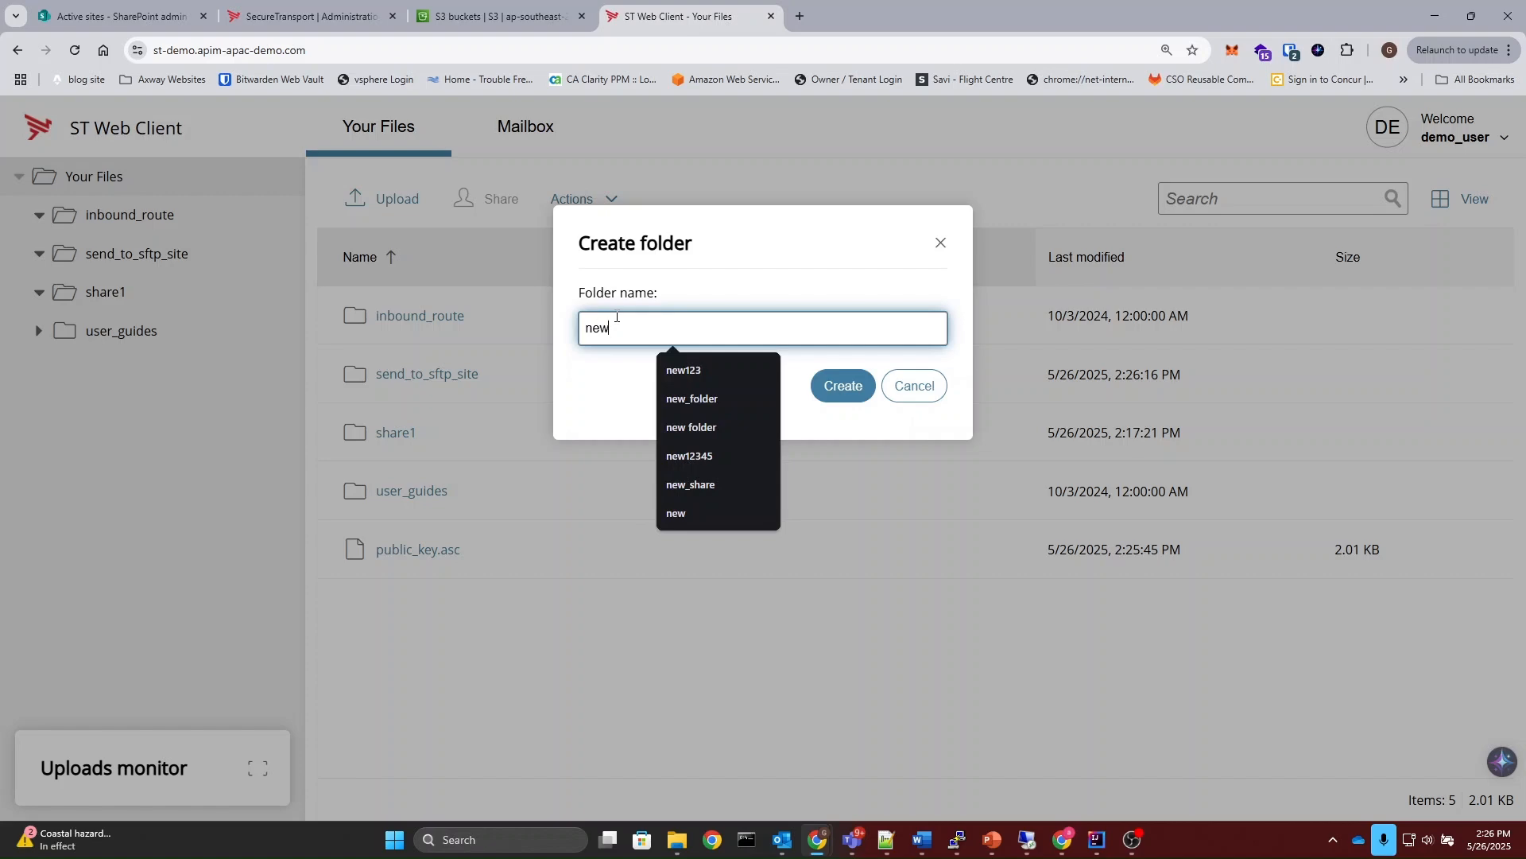
pyautogui.press('Return')
# Step: Start sharing the "new" folder and add the collaborator's e-mail address under People
pyautogui.rightClick(483, 384)
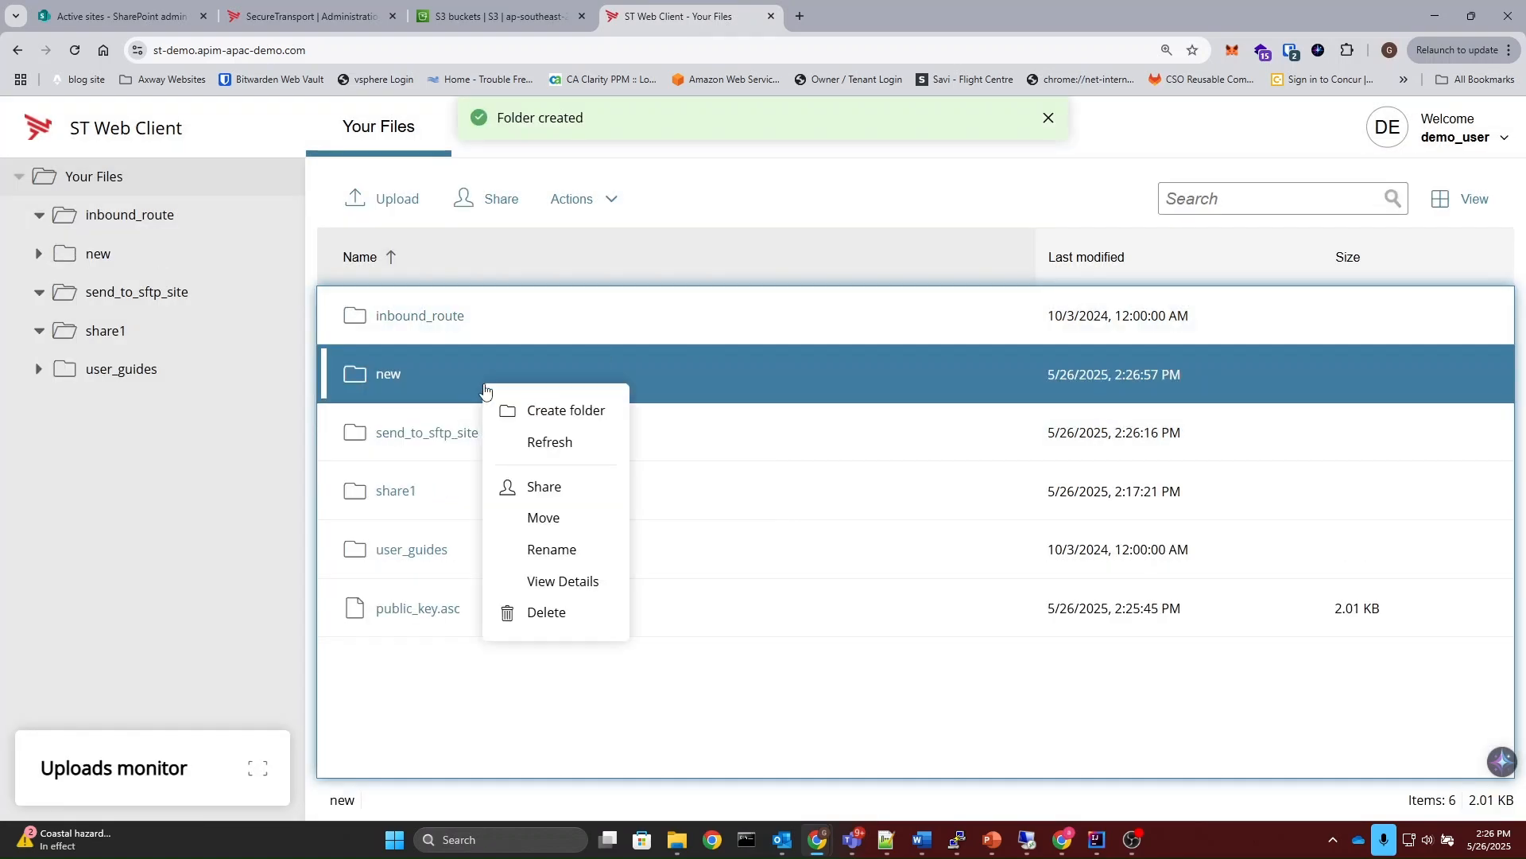
pyautogui.click(579, 489)
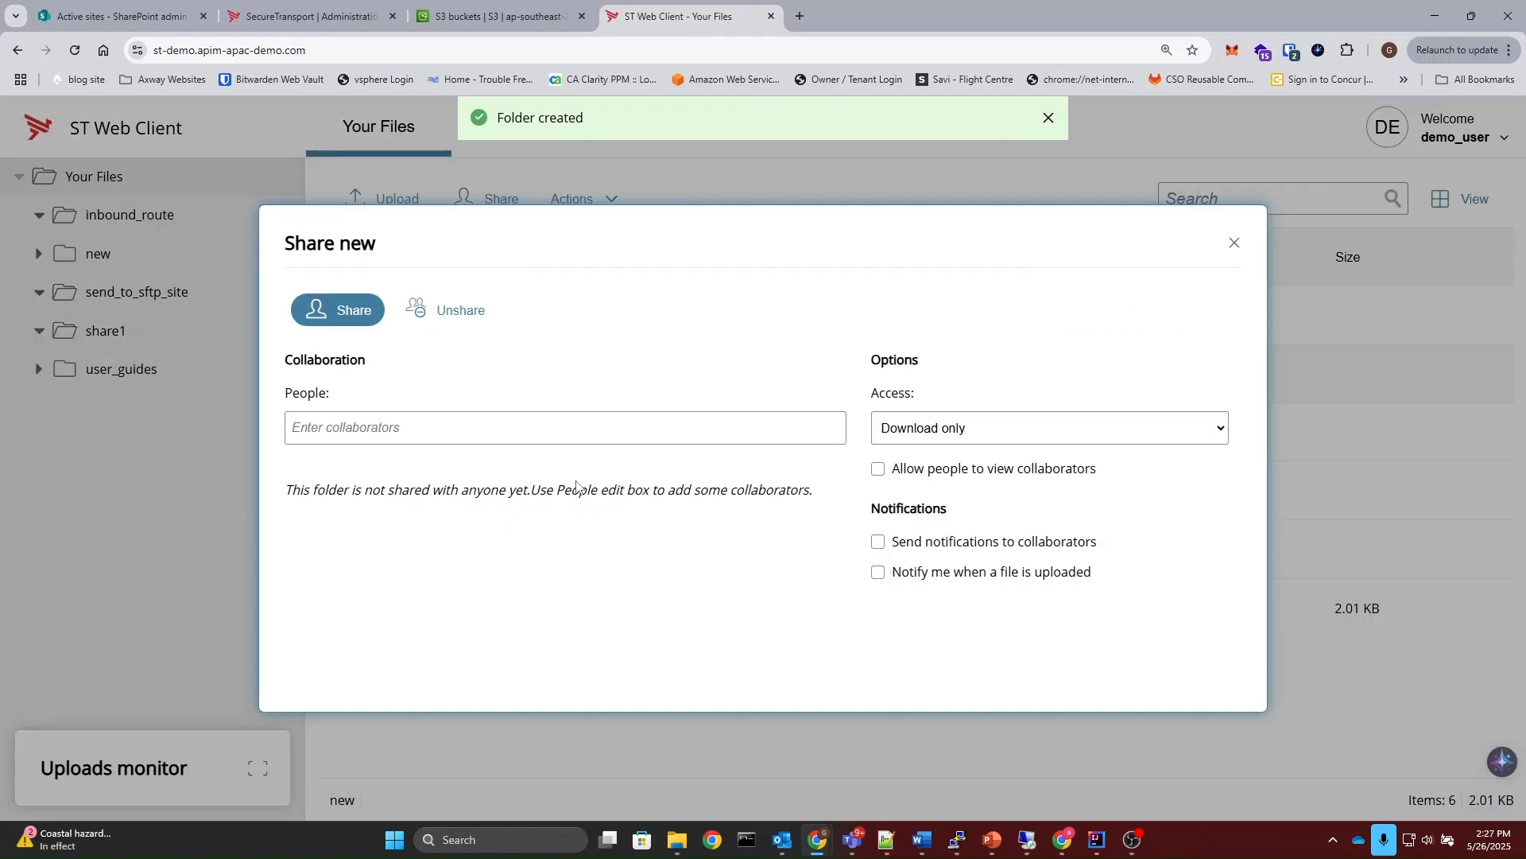
pyautogui.click(439, 430)
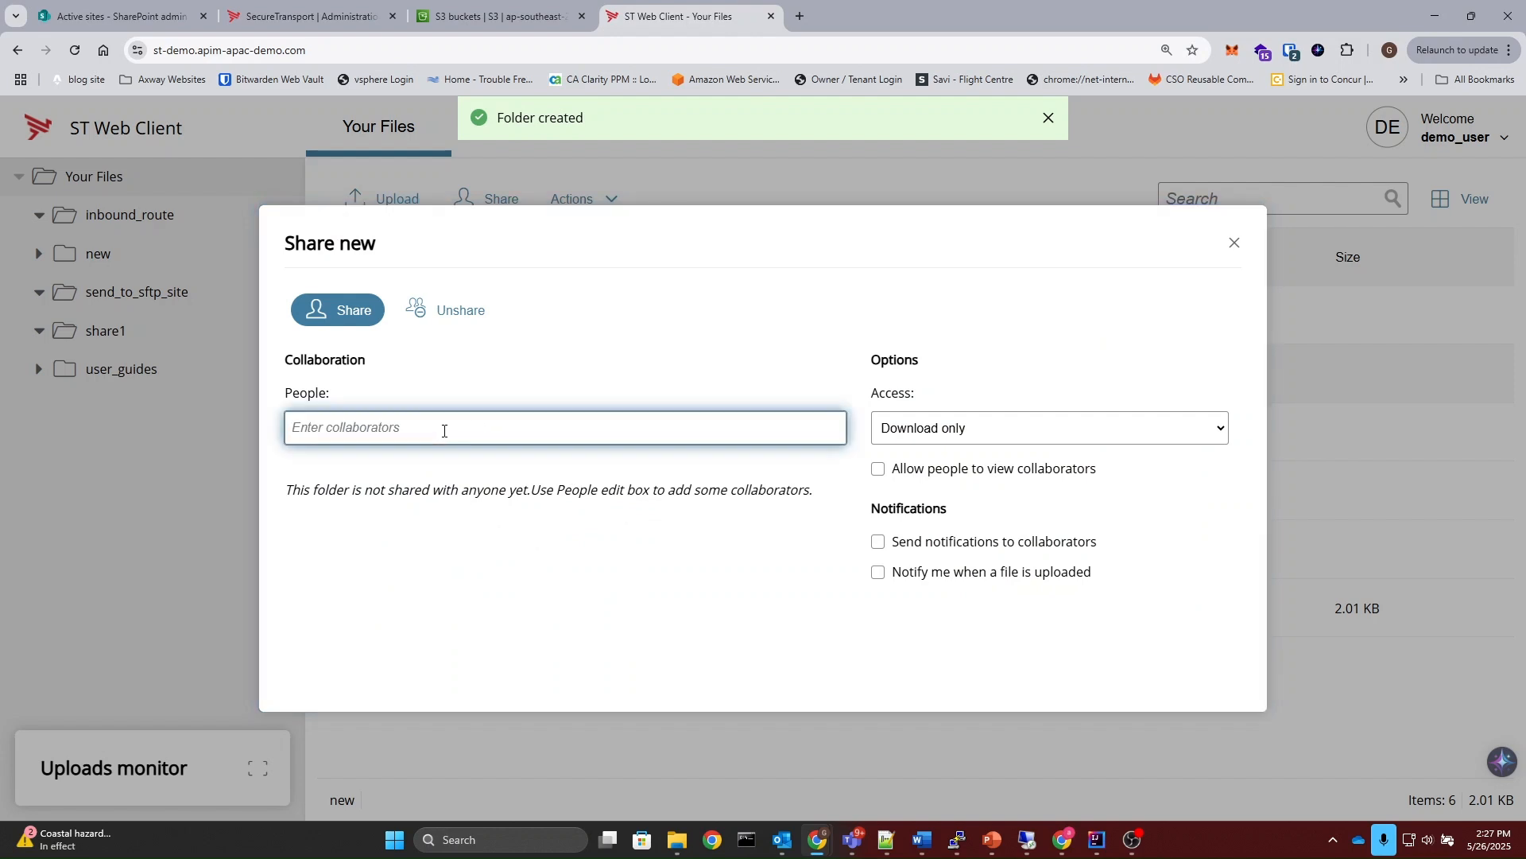
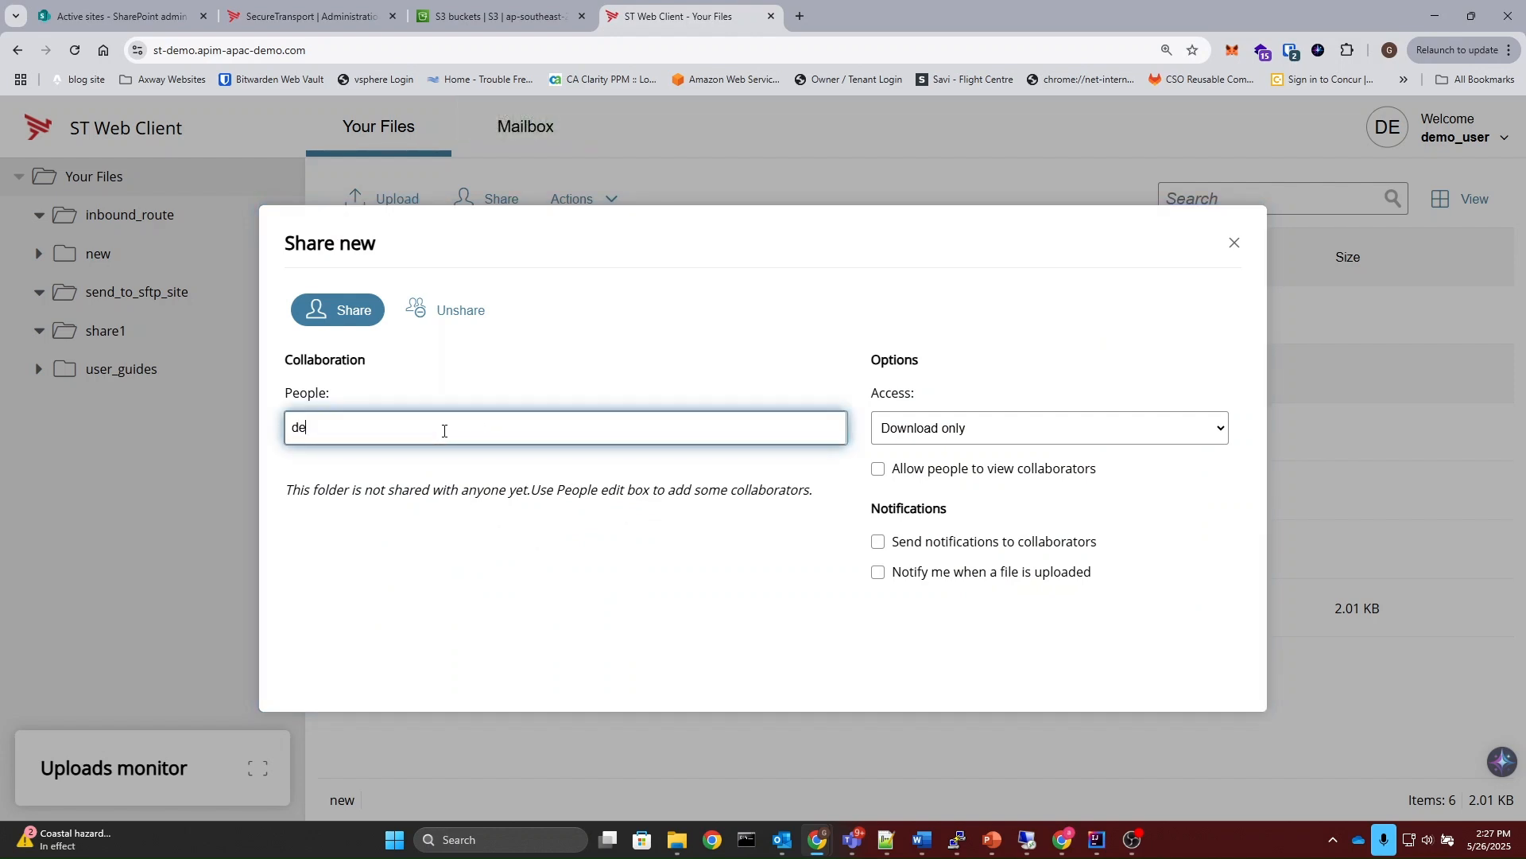
# Step: Share the folder with "Download, upload and overwrite files" access, collaborator notifications and notification to yourself when a file is uploaded
pyautogui.click(1081, 437)
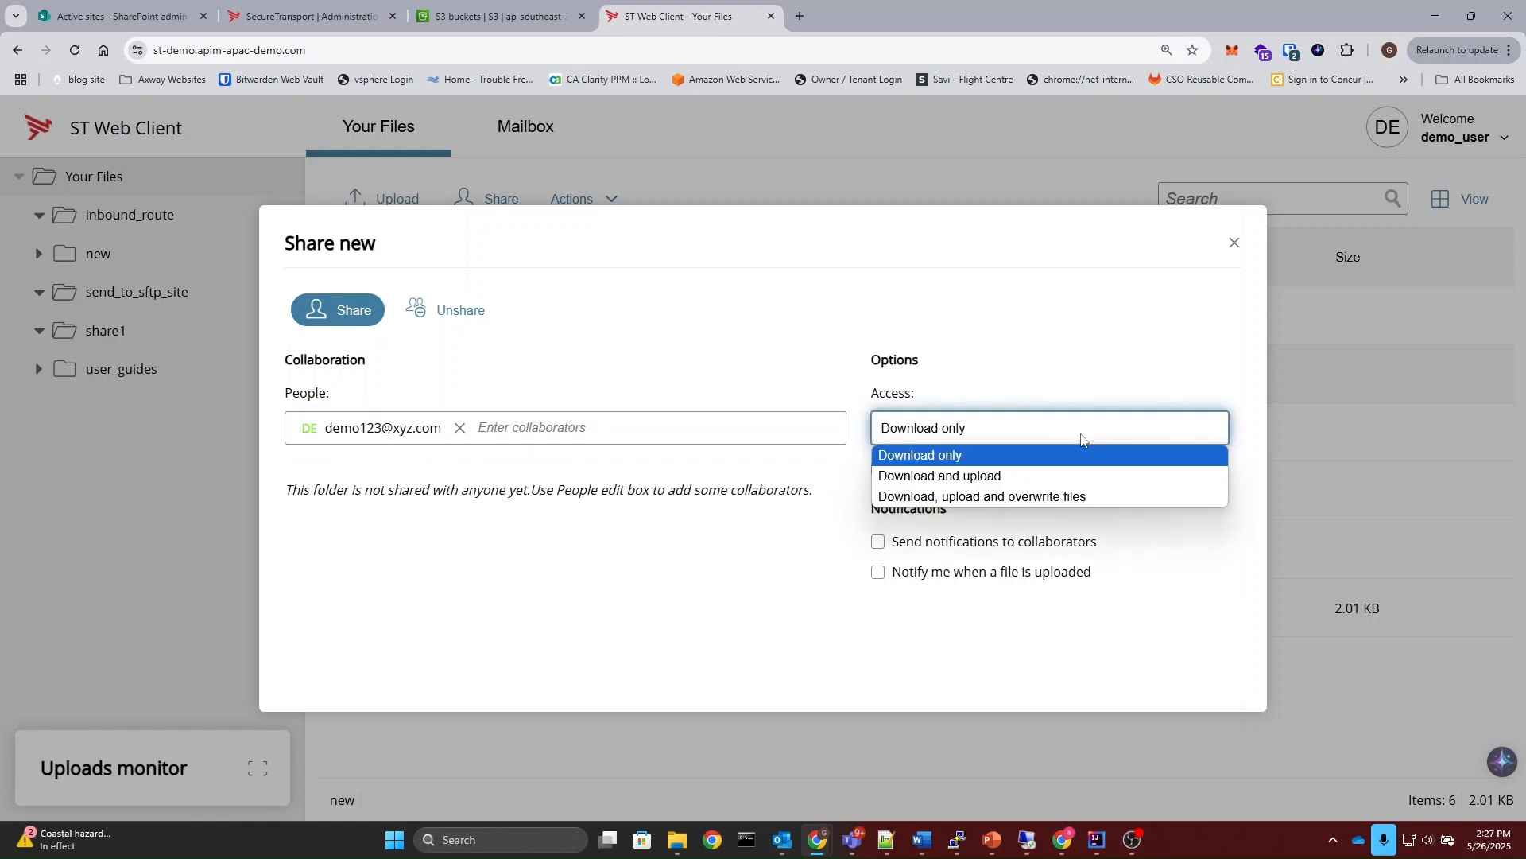
pyautogui.click(1033, 496)
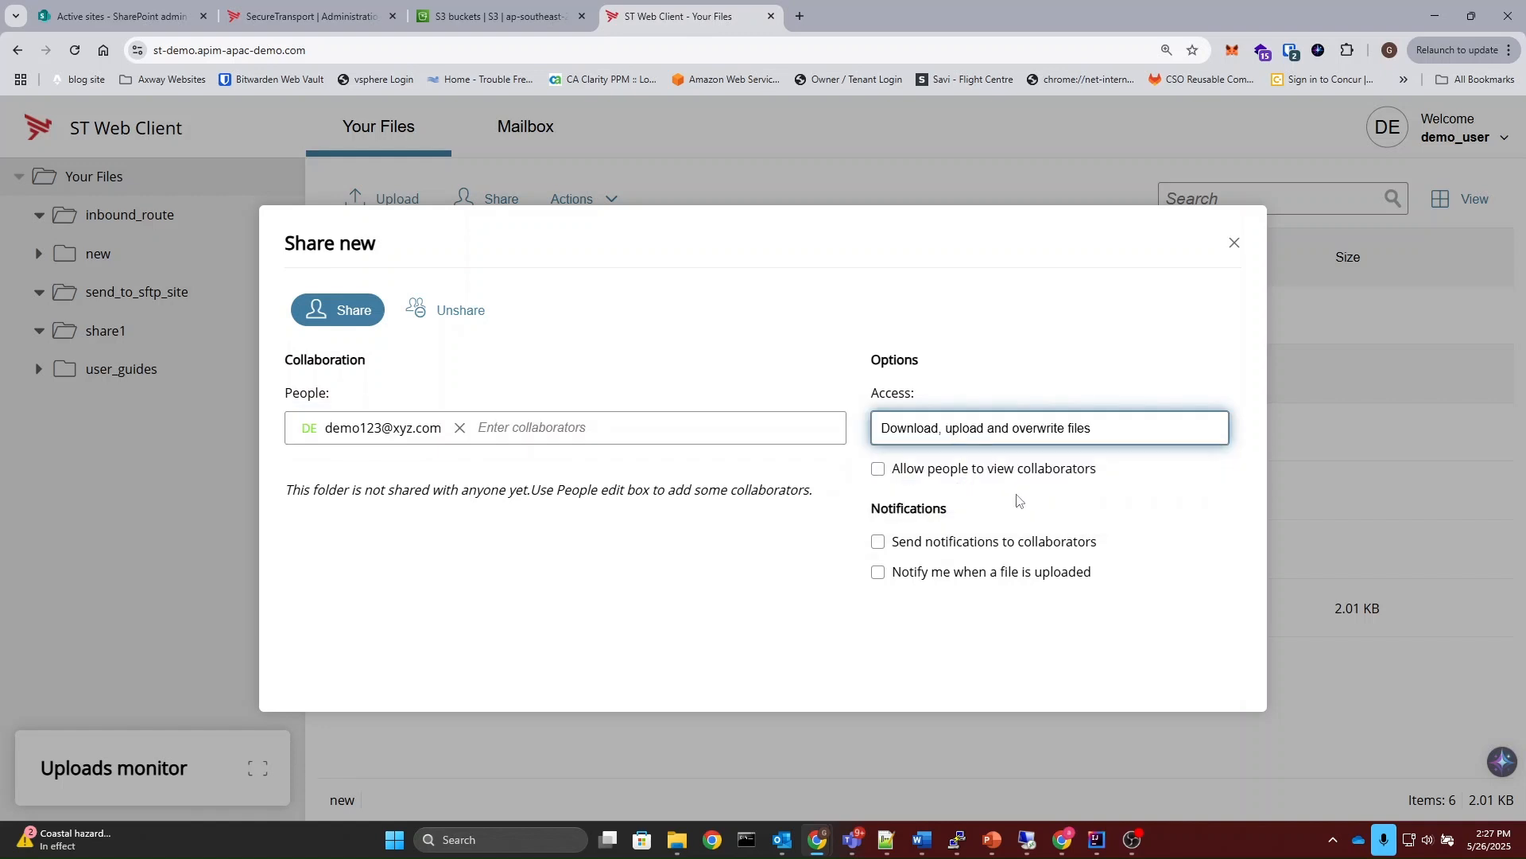
pyautogui.click(878, 572)
pyautogui.click(878, 541)
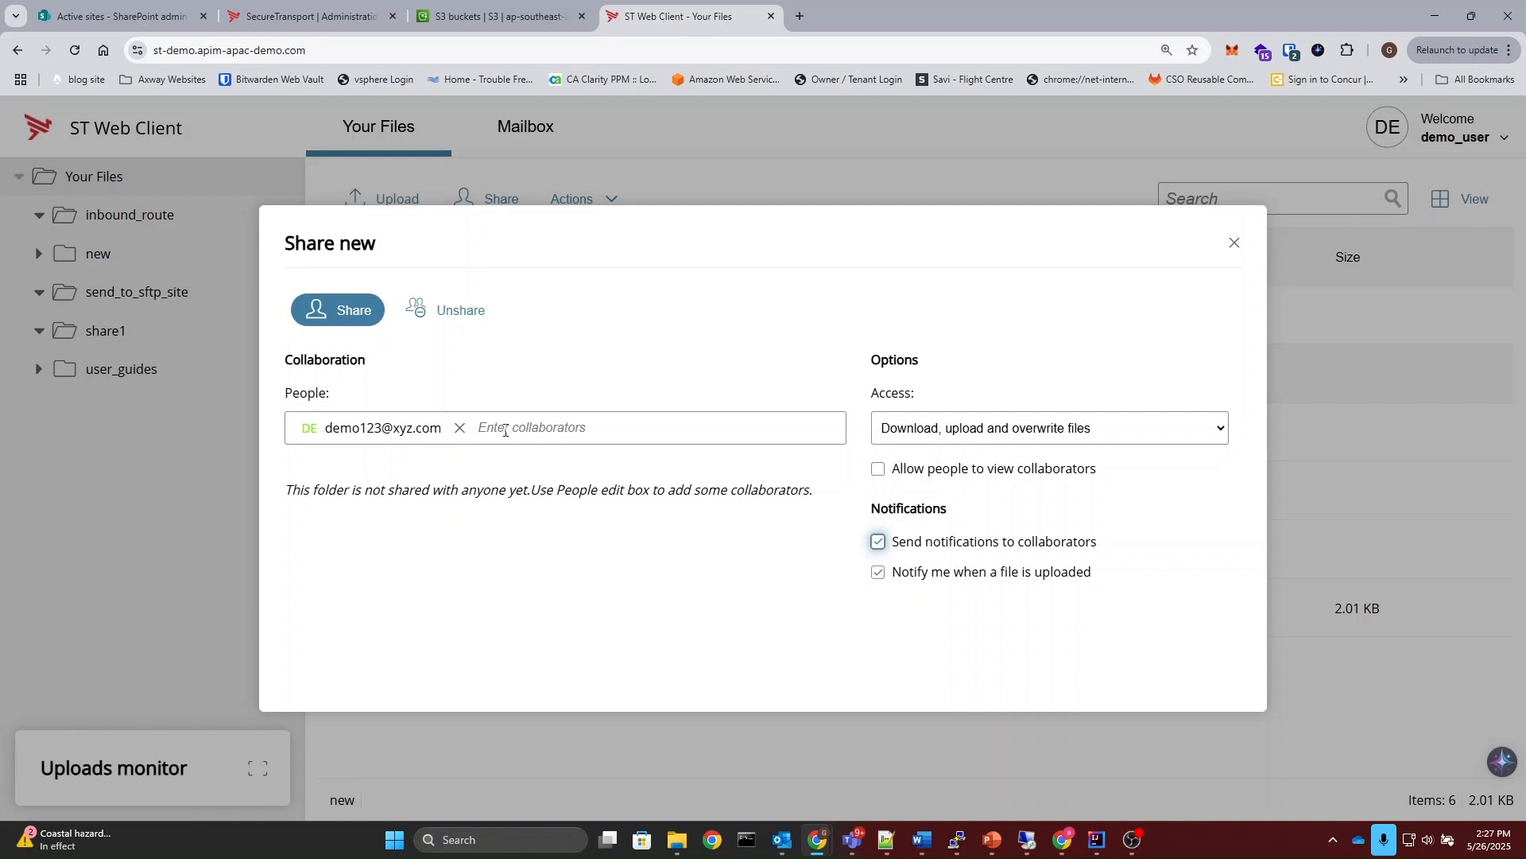
pyautogui.click(310, 315)
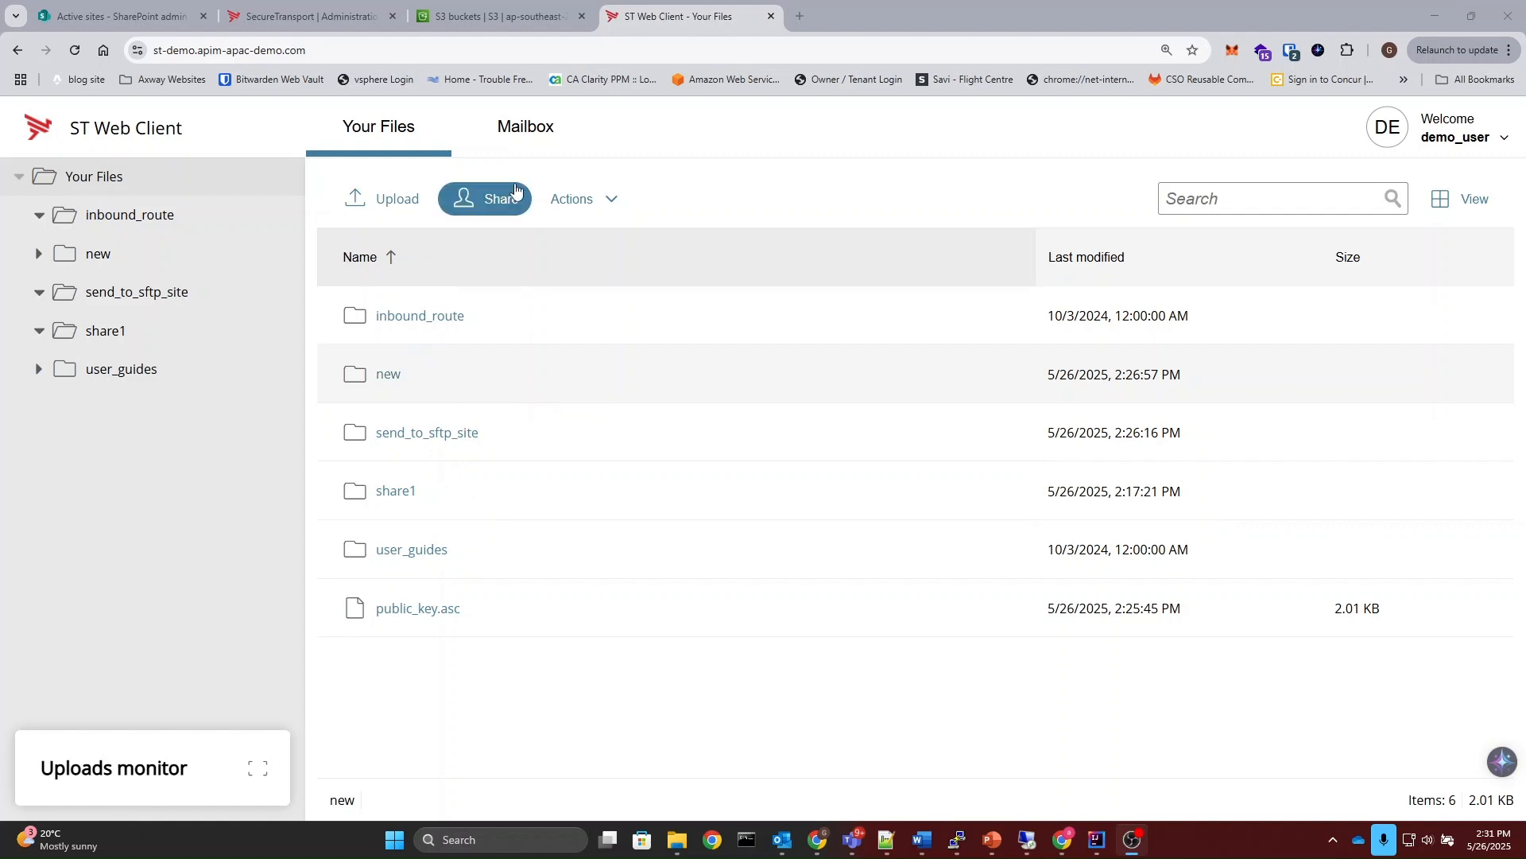
# Step: Compose a new mailbox message addressed to the recipient's e-mail with the subject "file"
pyautogui.click(535, 145)
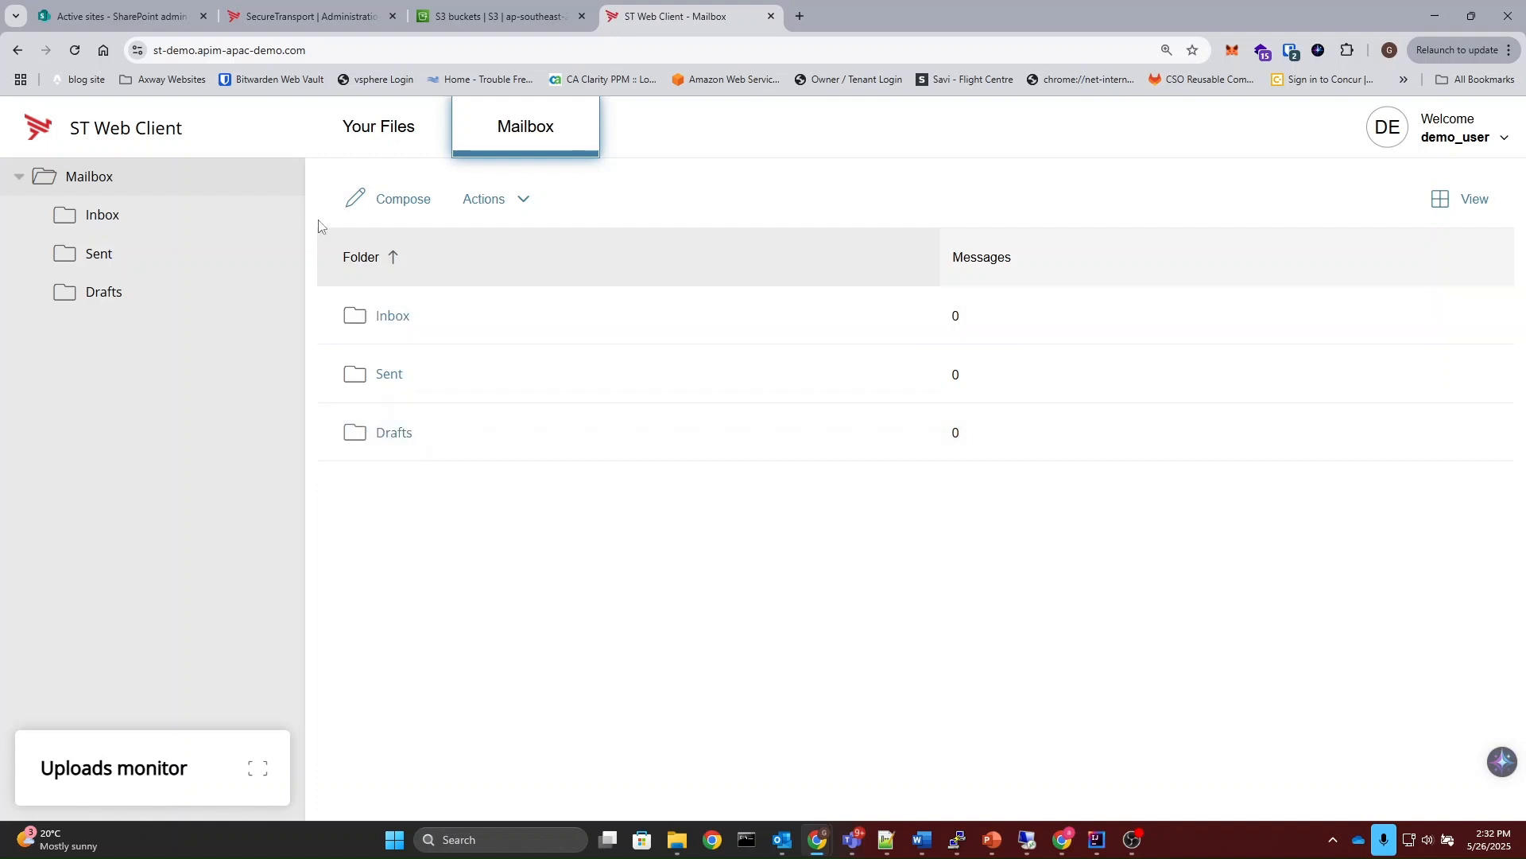
pyautogui.click(383, 208)
pyautogui.click(472, 477)
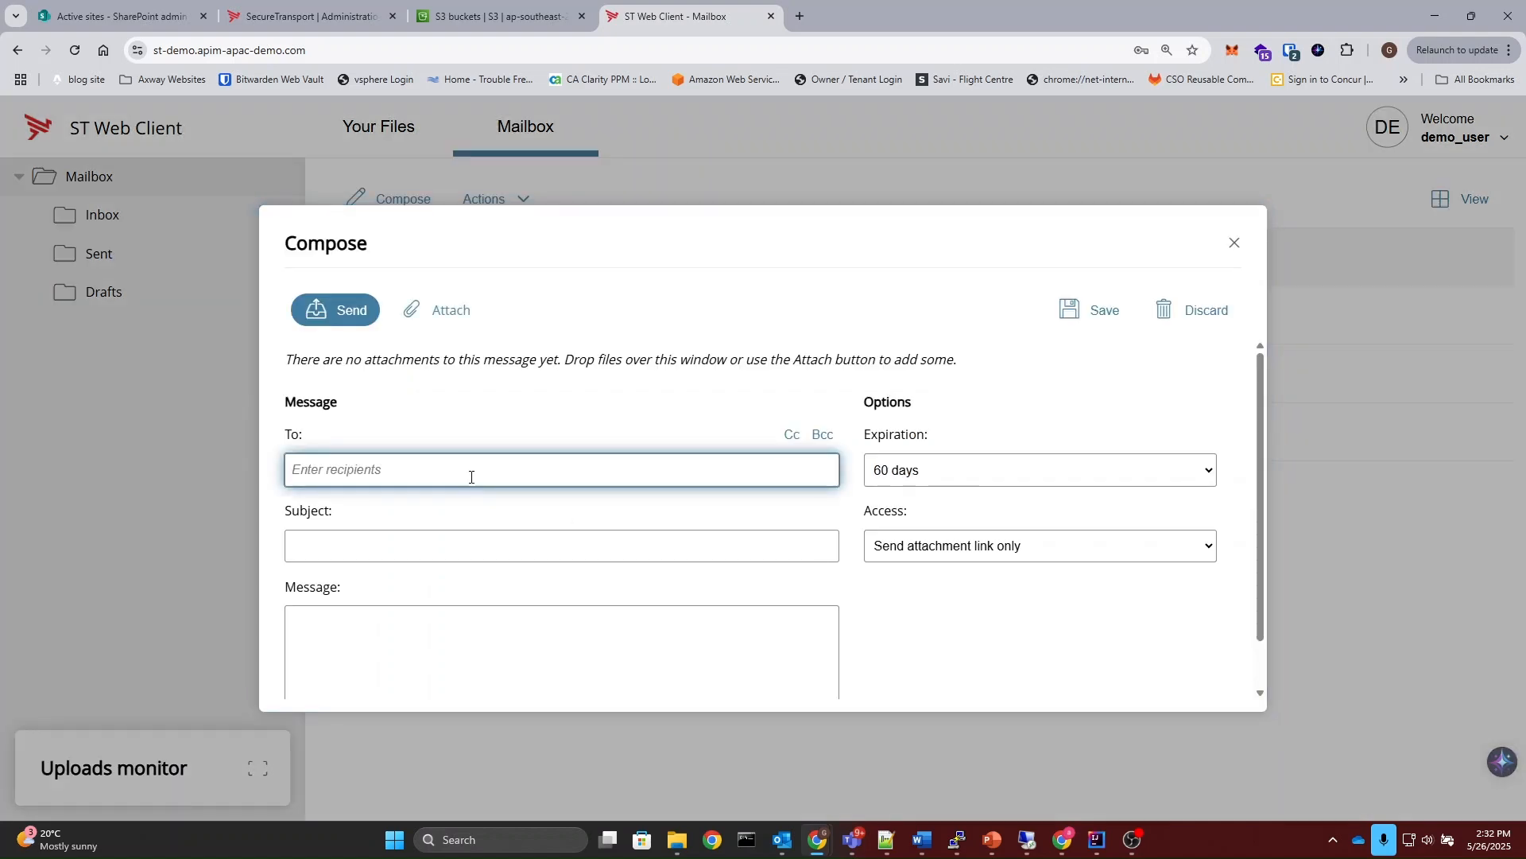
pyautogui.click(410, 556)
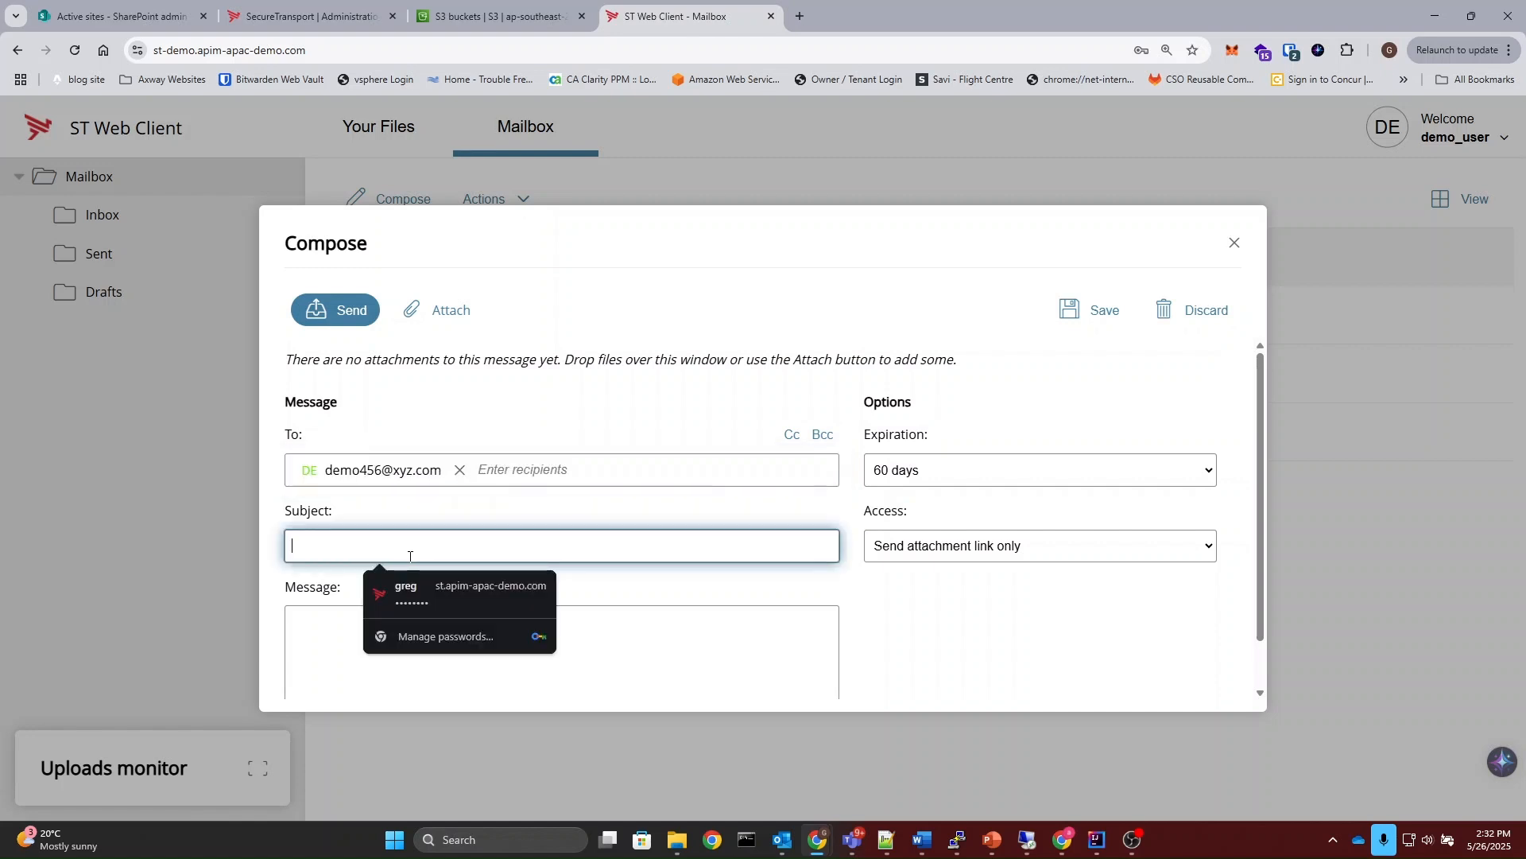
pyautogui.write('file')
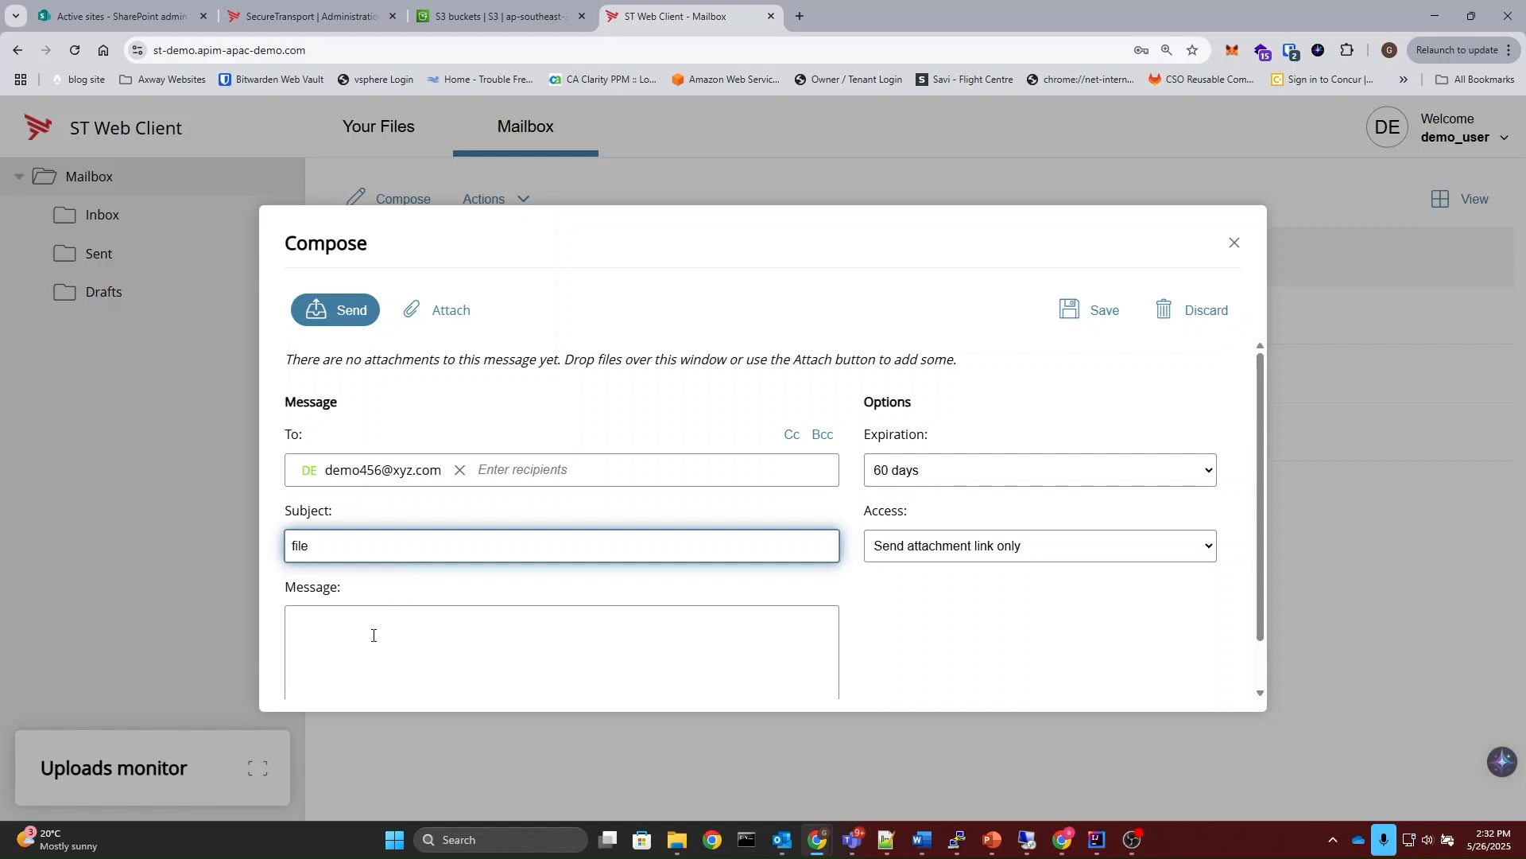
pyautogui.click(373, 636)
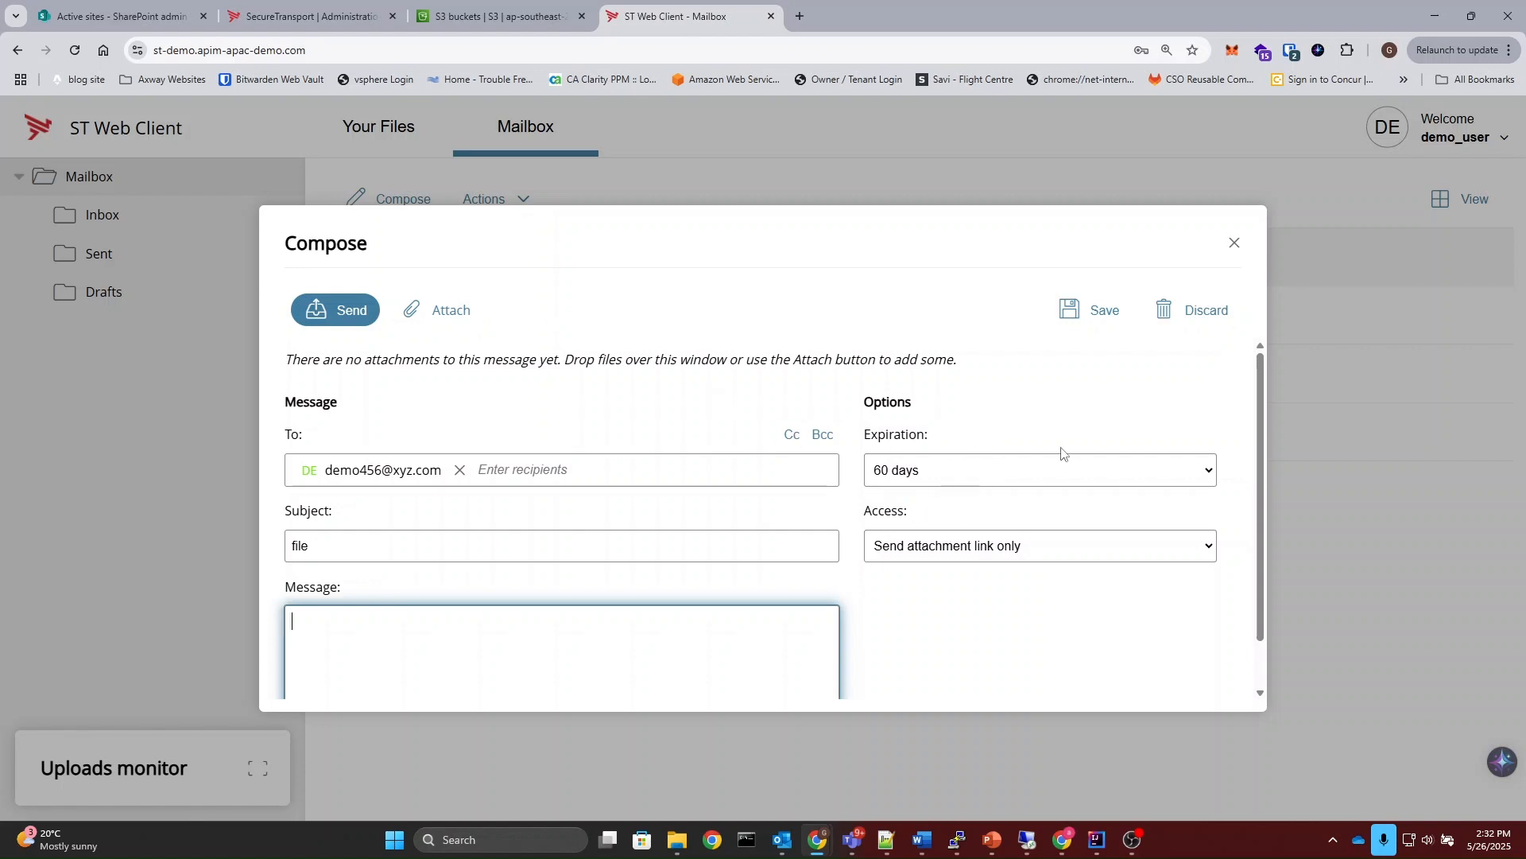
# Step: Set the message expiration to 60 days and its access to allow recipients to enroll as restricted users
pyautogui.click(949, 484)
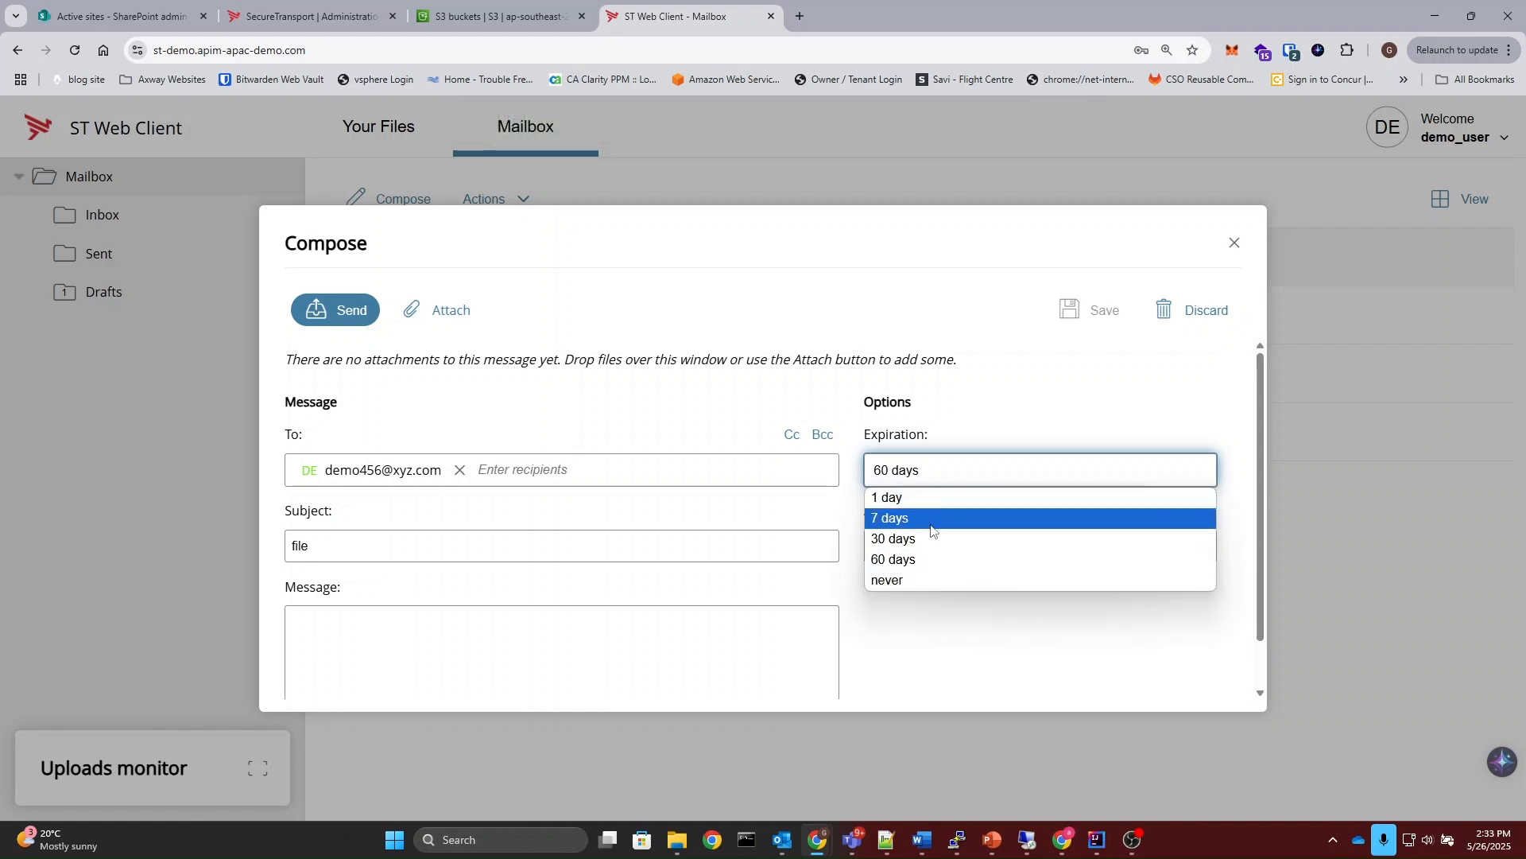
pyautogui.click(923, 560)
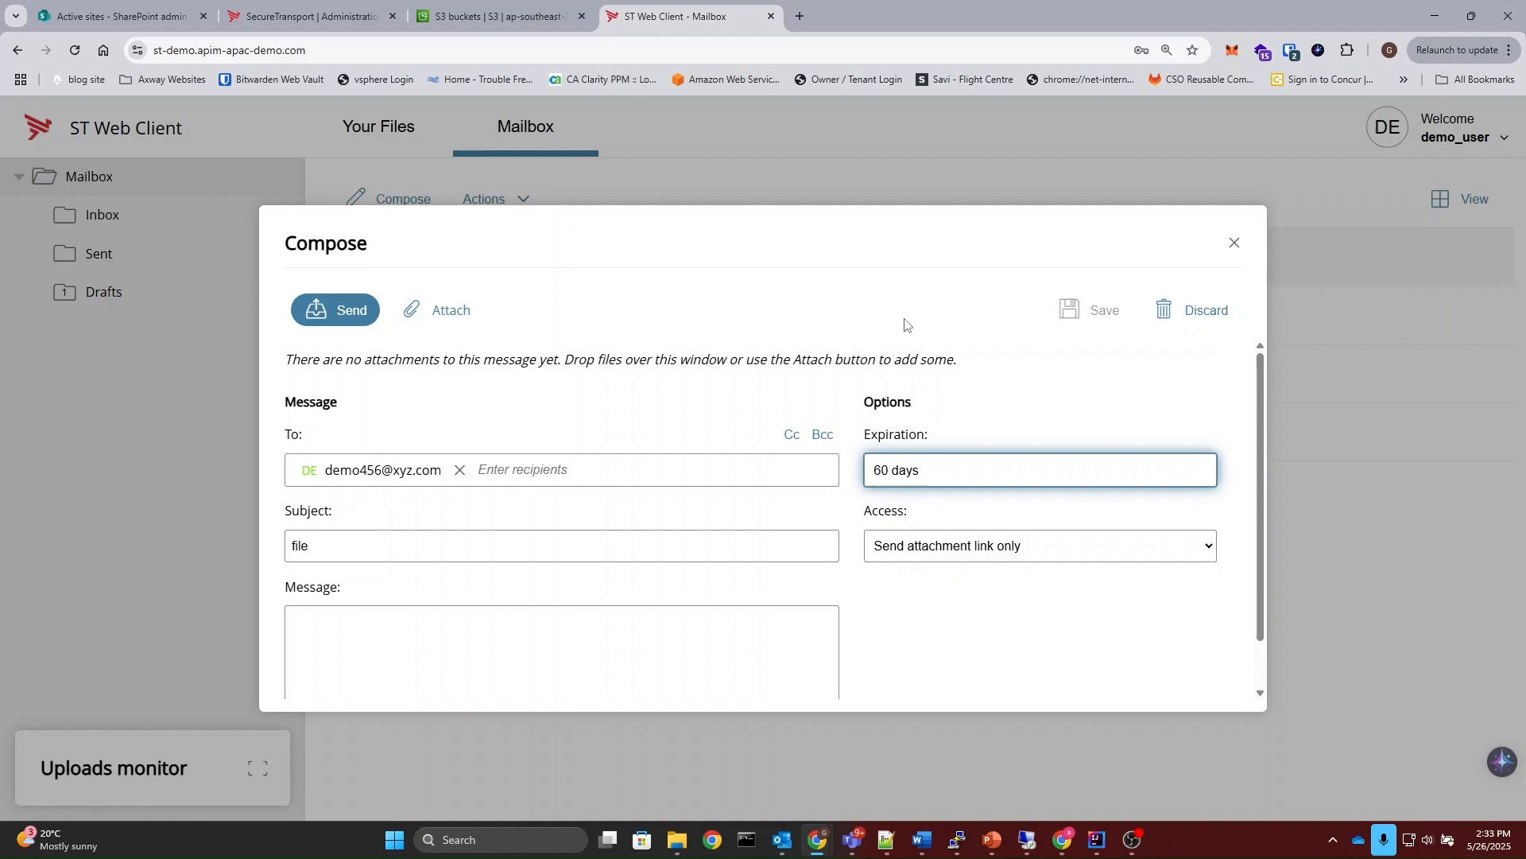
pyautogui.click(944, 553)
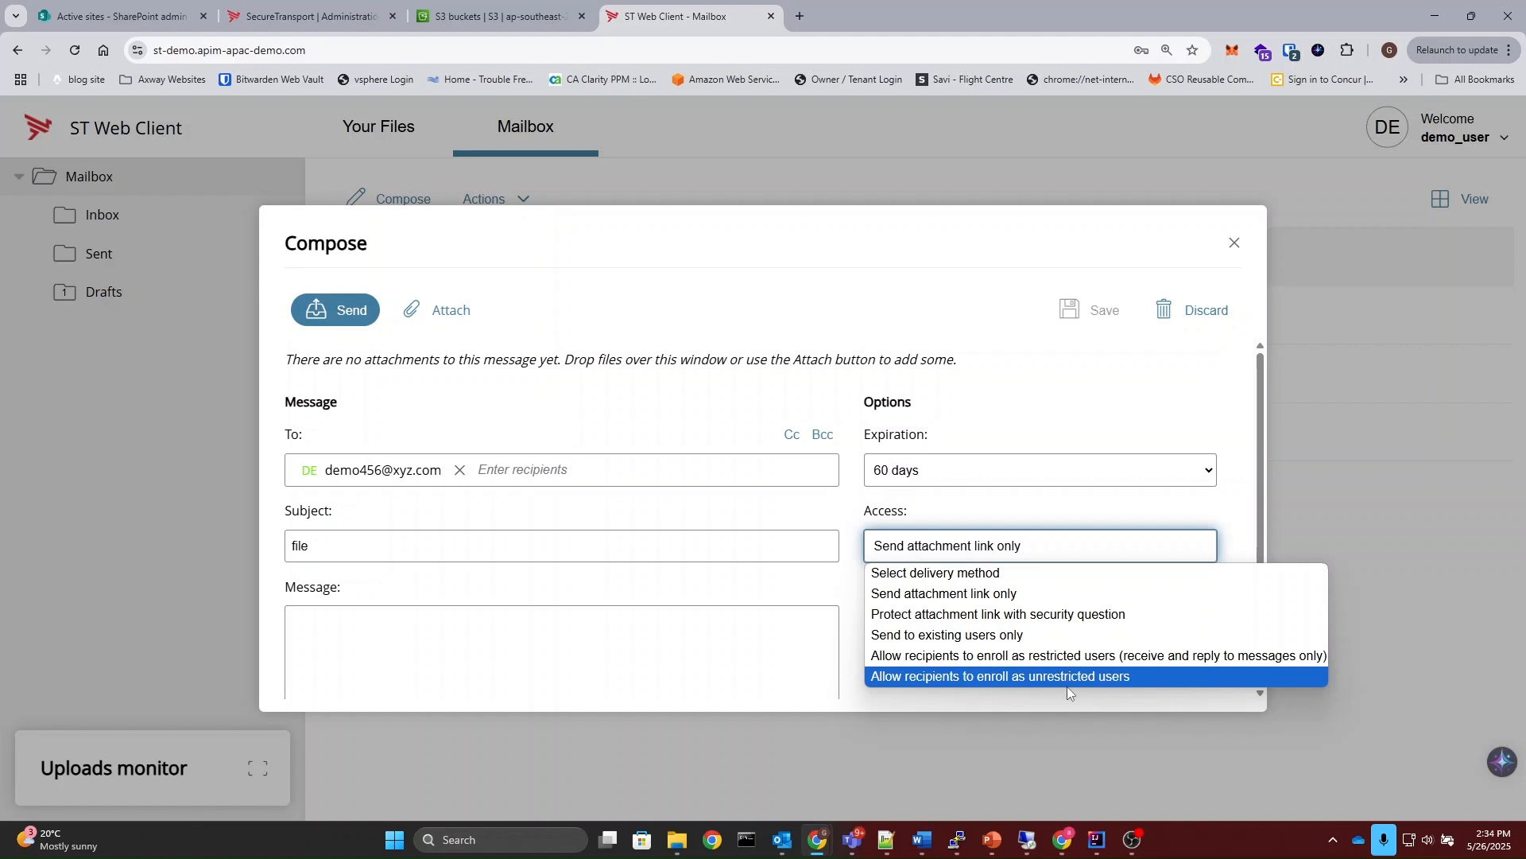
pyautogui.click(1046, 656)
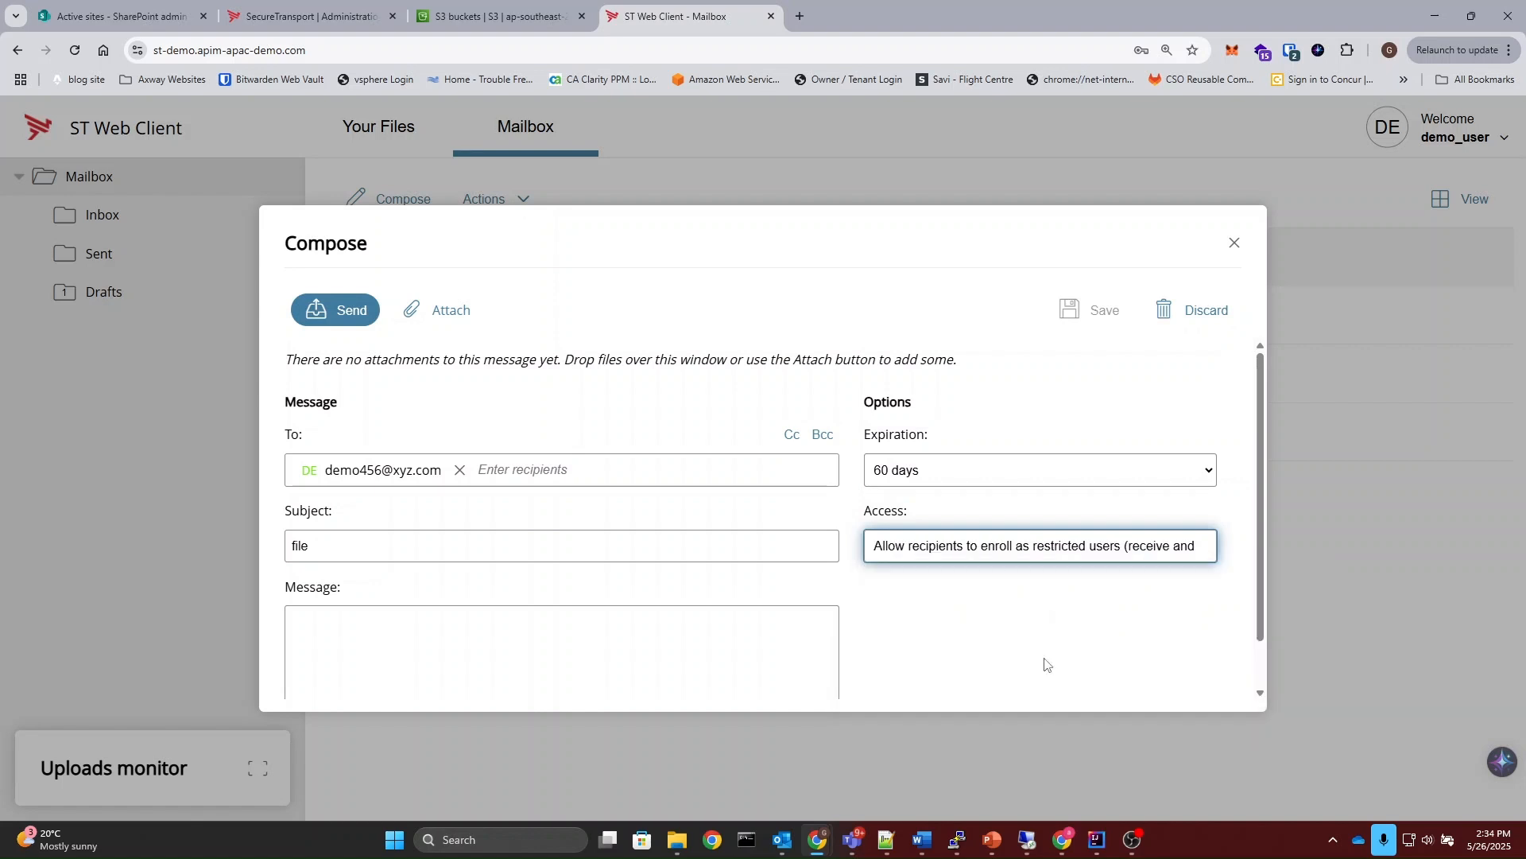
# Step: Attach public_key.asc from the Downloads folder to the message and send it
pyautogui.click(351, 317)
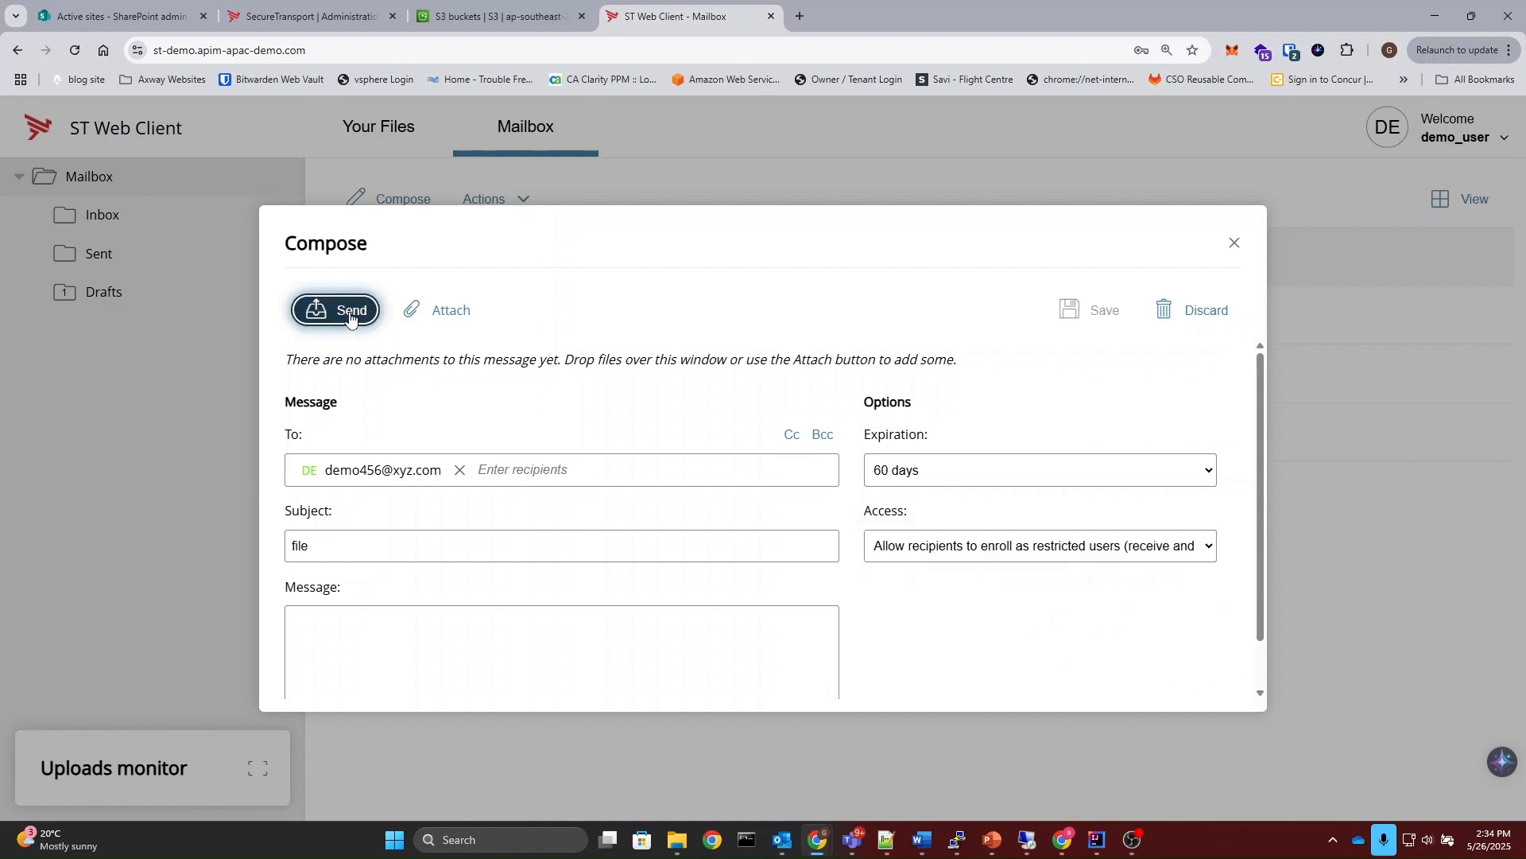
pyautogui.click(434, 315)
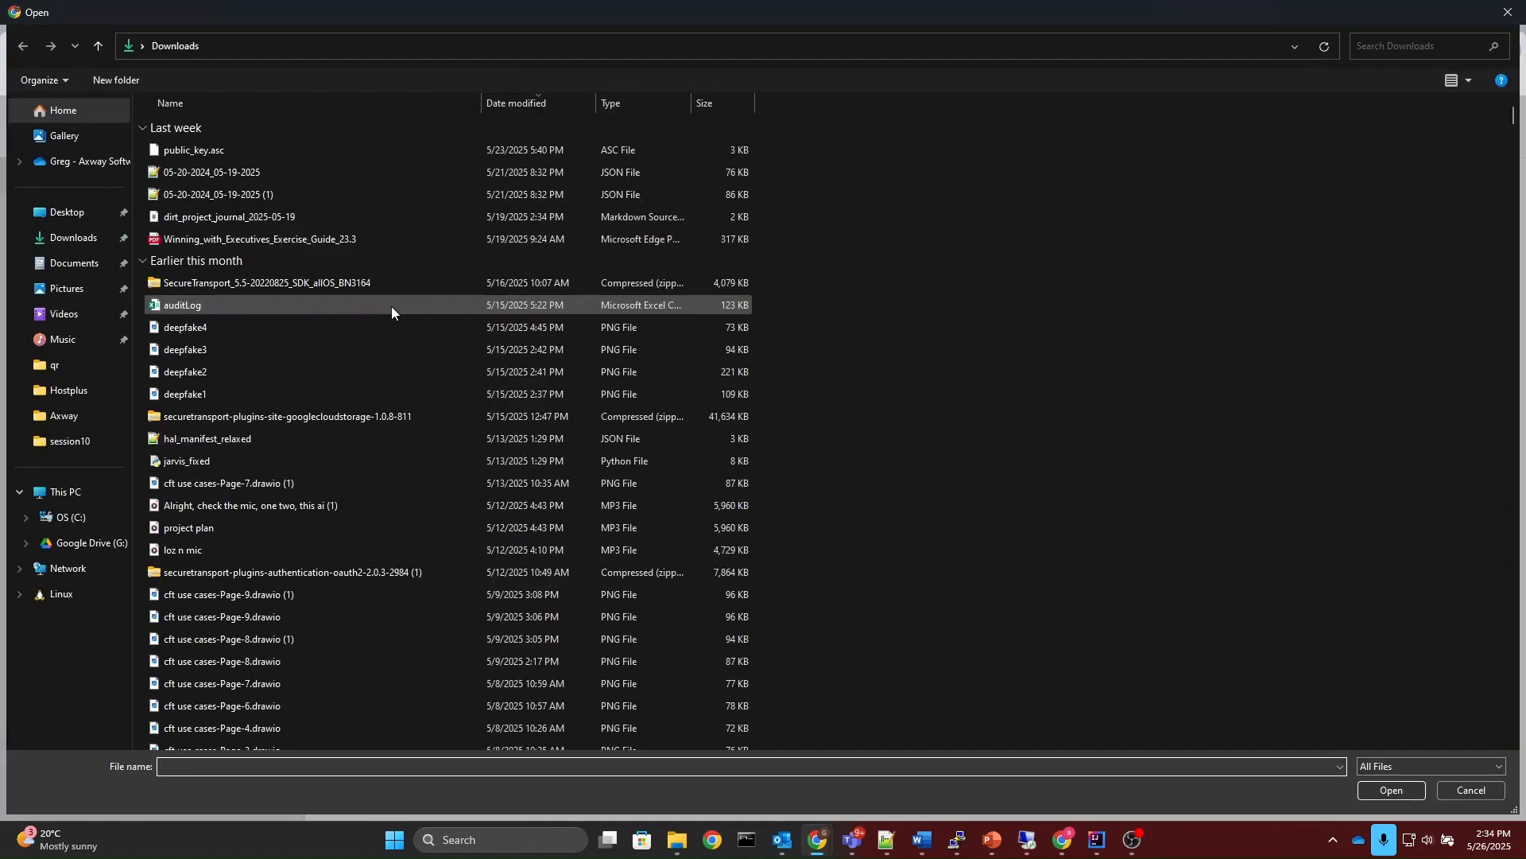
pyautogui.doubleClick(183, 156)
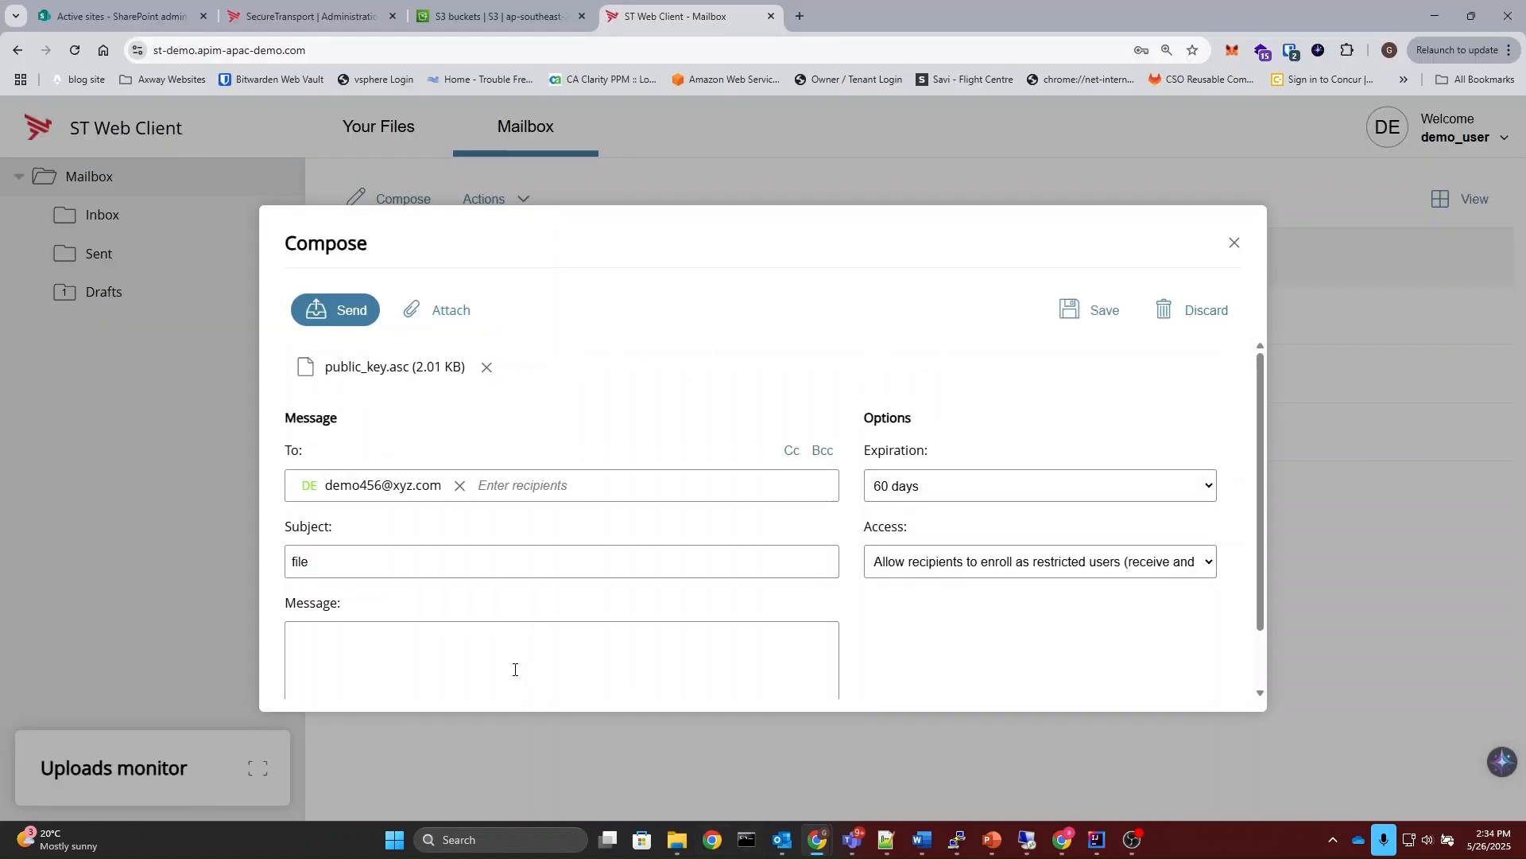
pyautogui.click(312, 309)
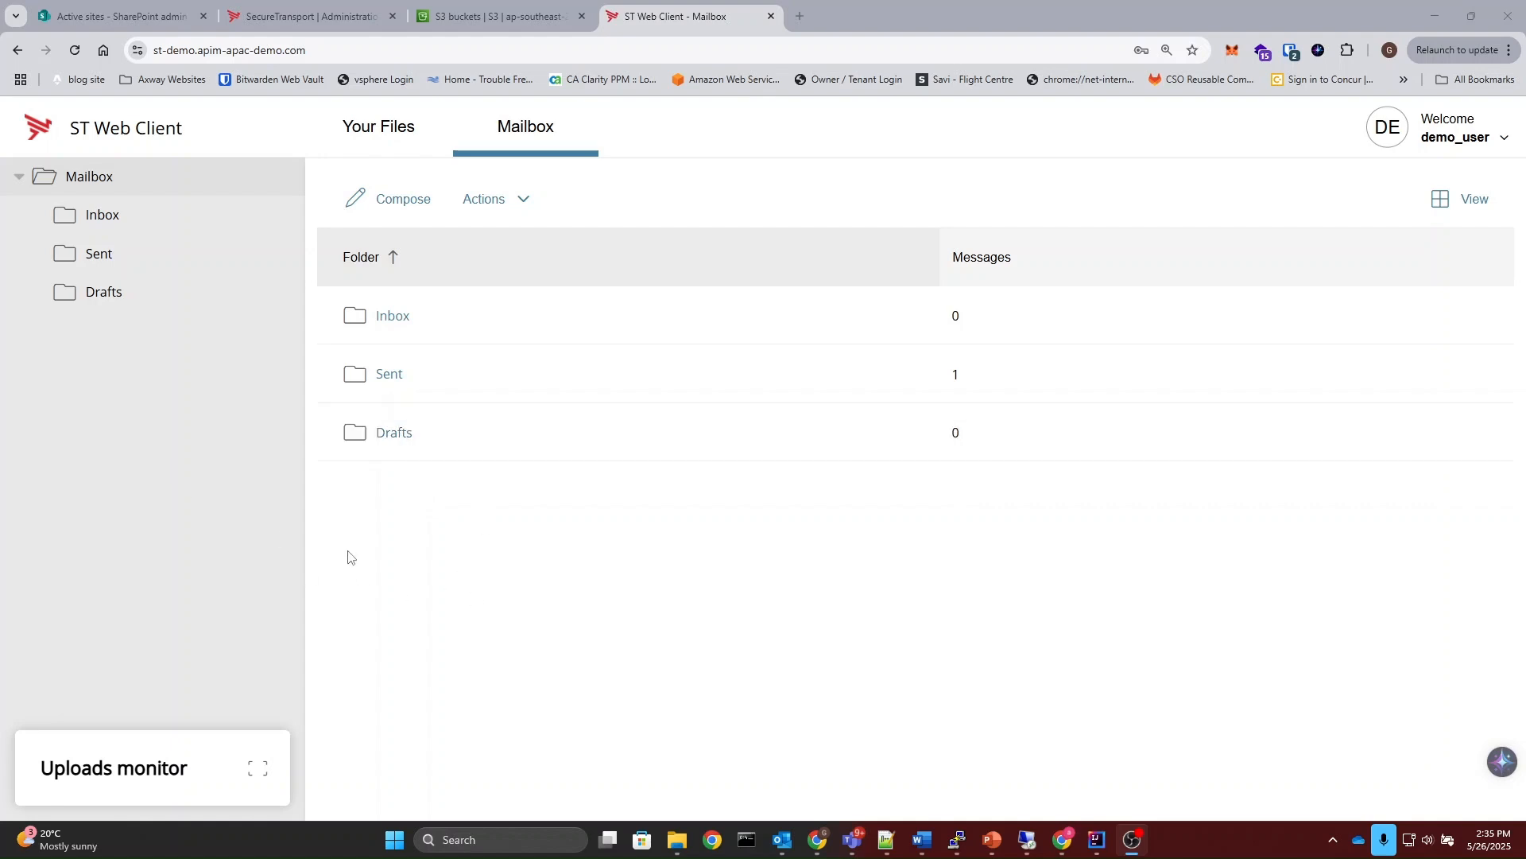
# Step: Examine the transfers in the Uploads monitor and the options offered for the signed-in account
pyautogui.click(84, 792)
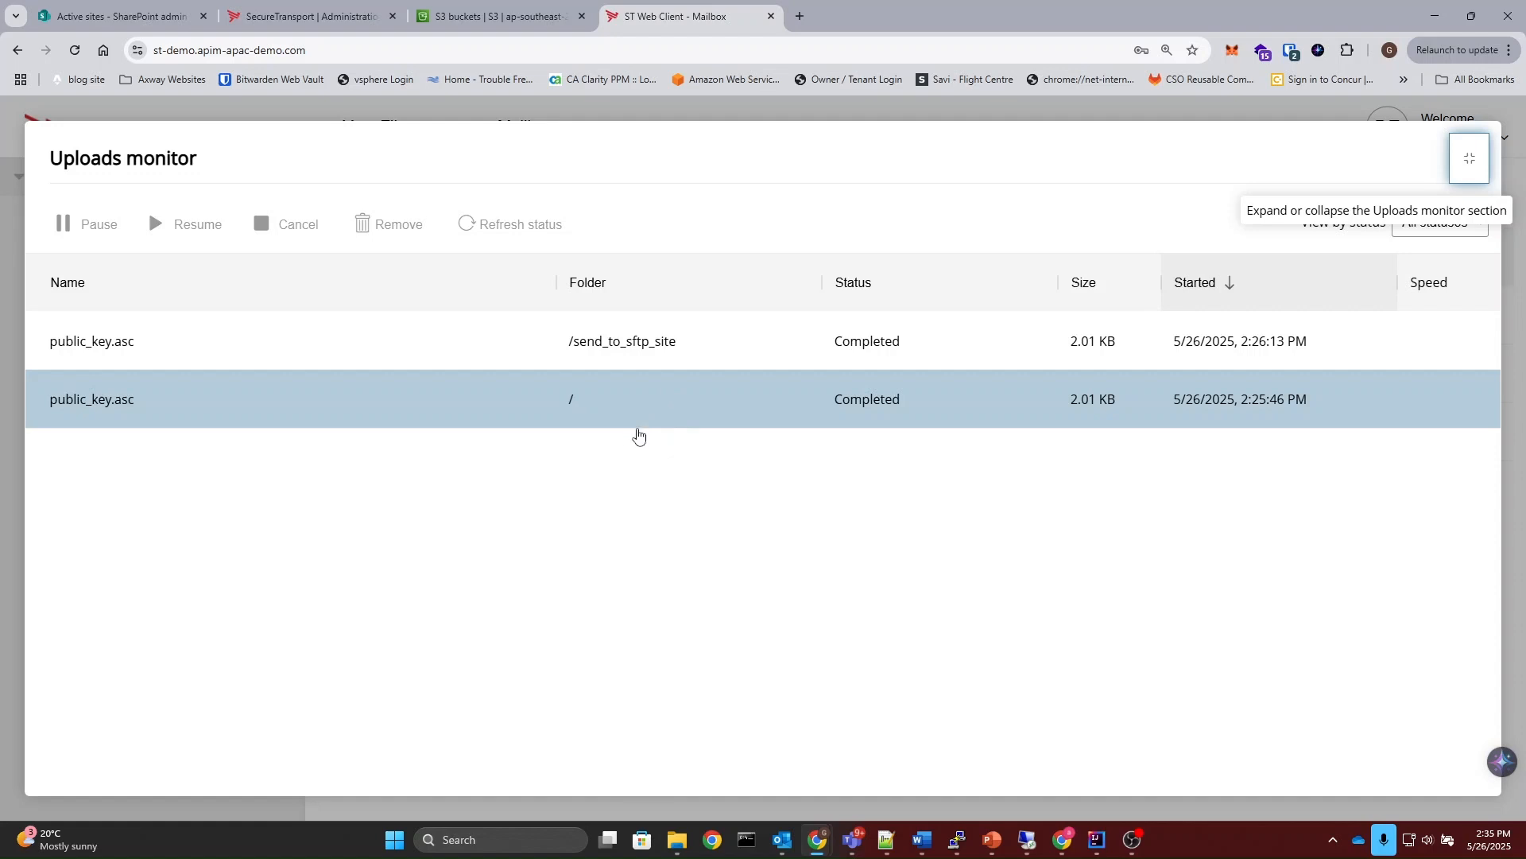
pyautogui.click(1469, 175)
pyautogui.click(1429, 128)
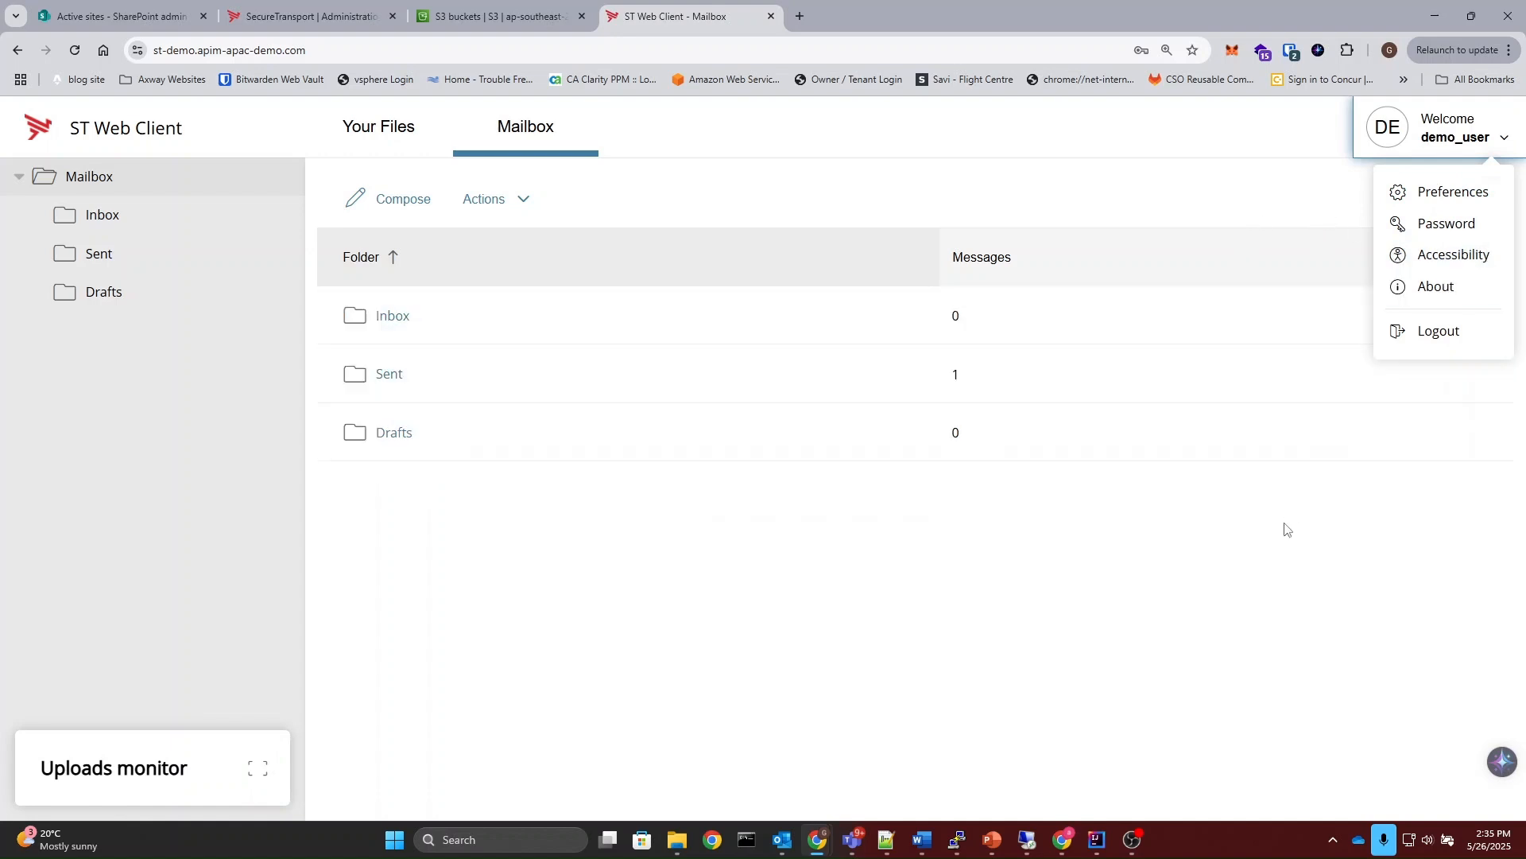
pyautogui.click(1272, 532)
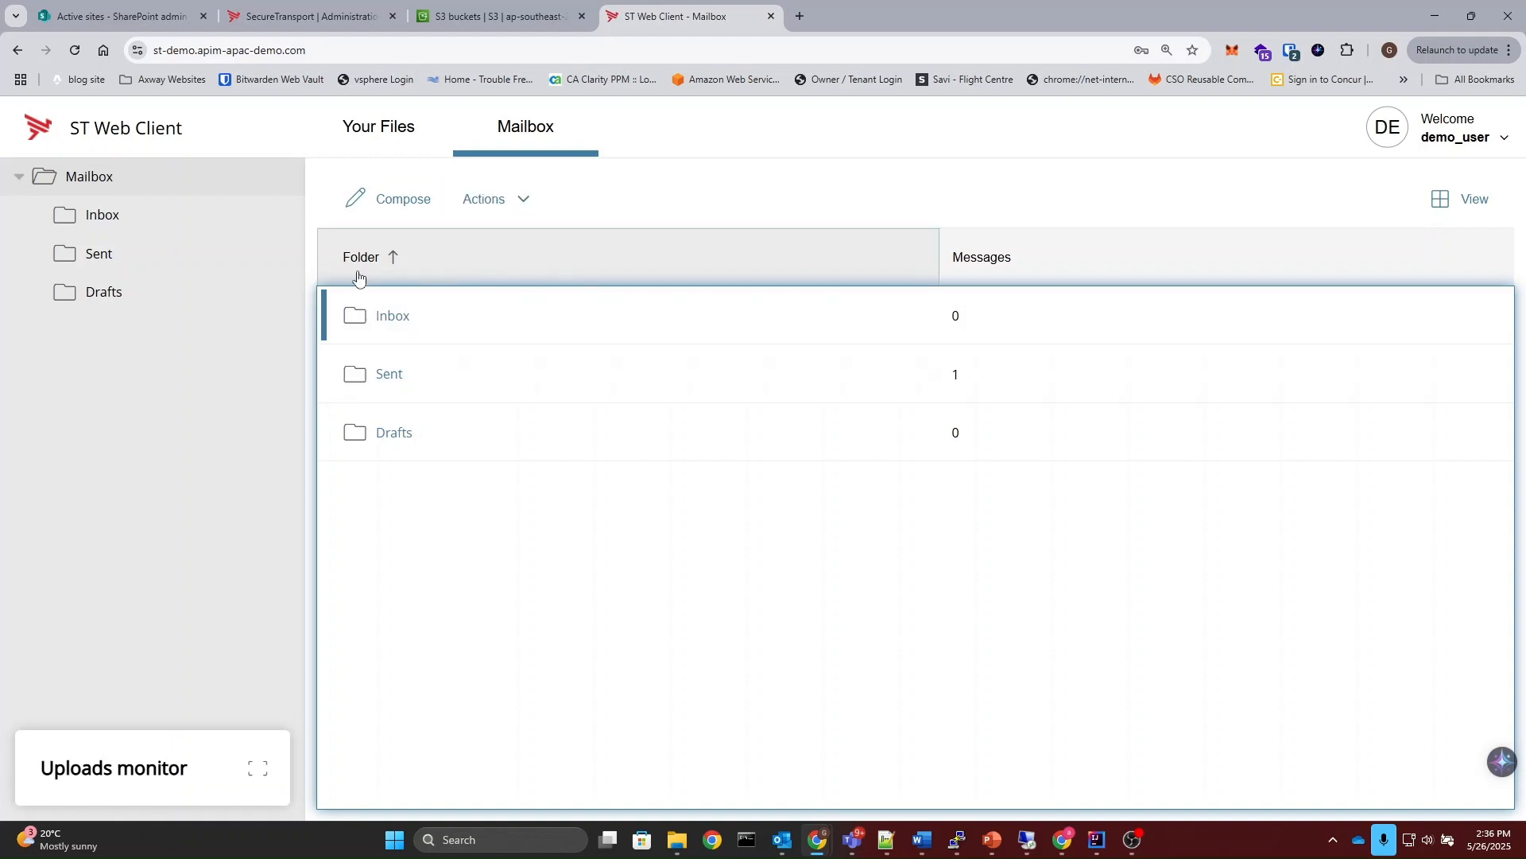
pyautogui.click(436, 324)
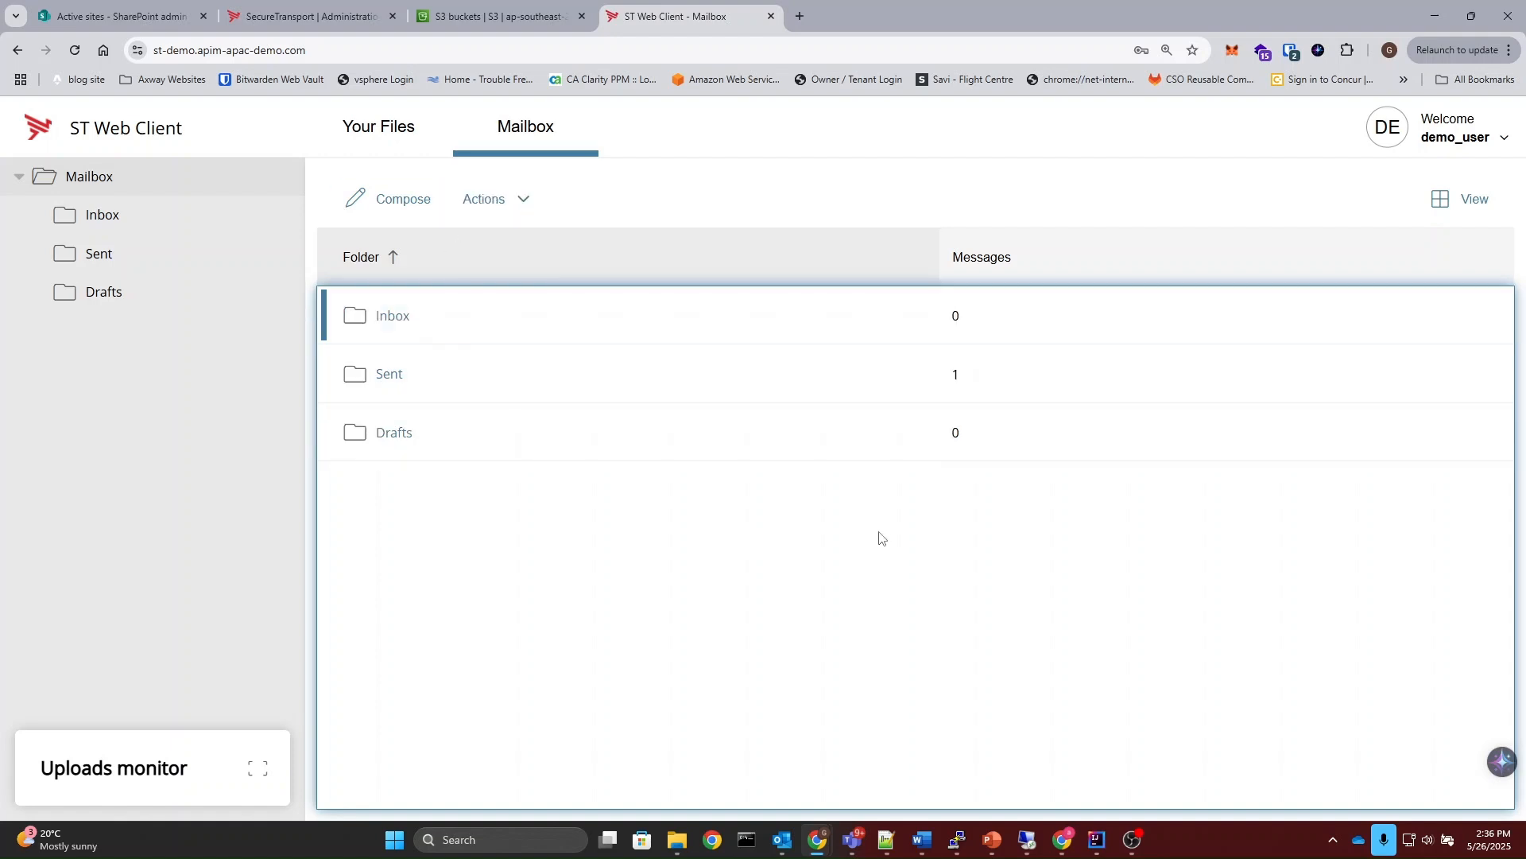